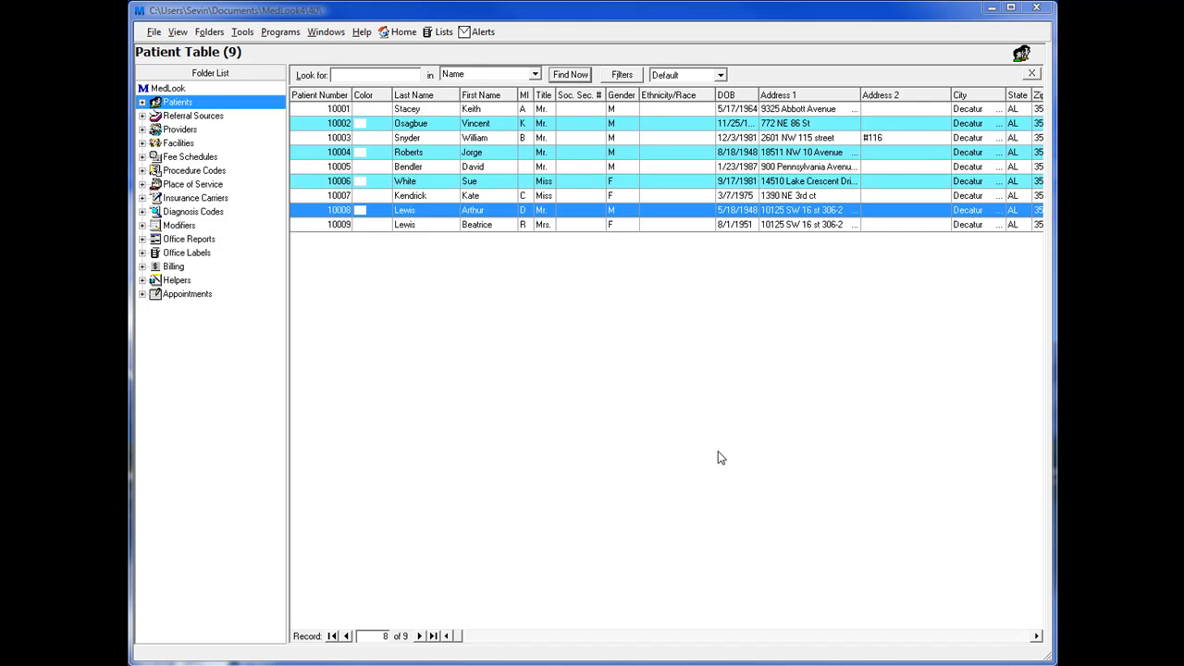
Step: Open the Document Manager, look over its import and filter options, and close it again
click(243, 31)
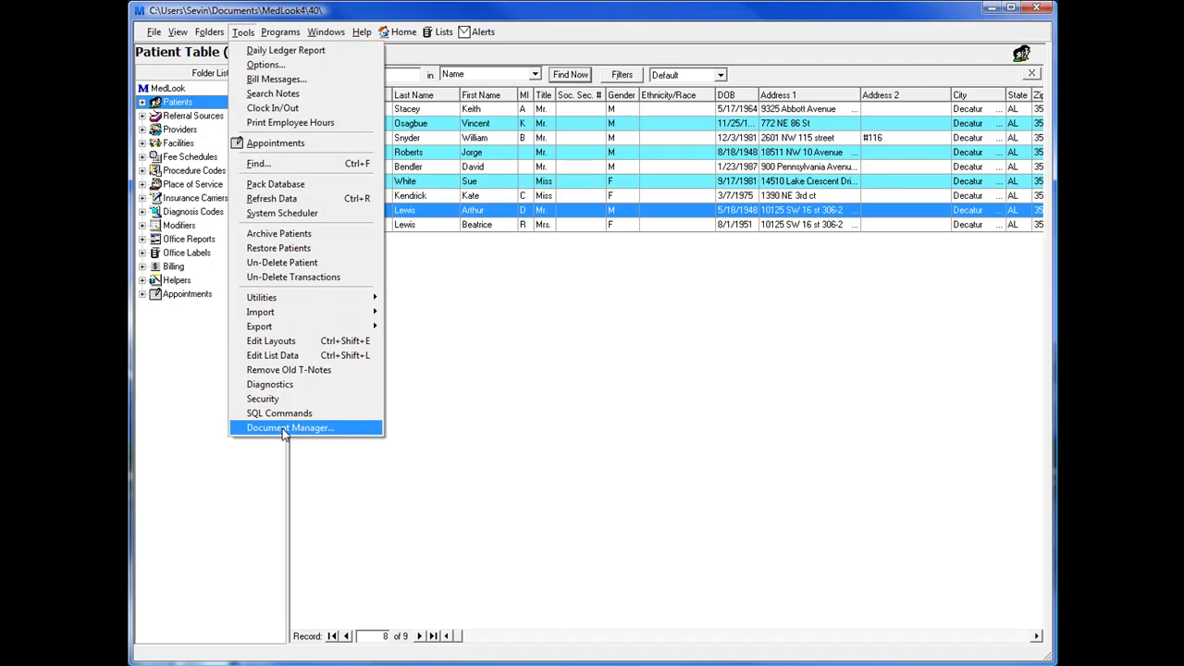
click(284, 427)
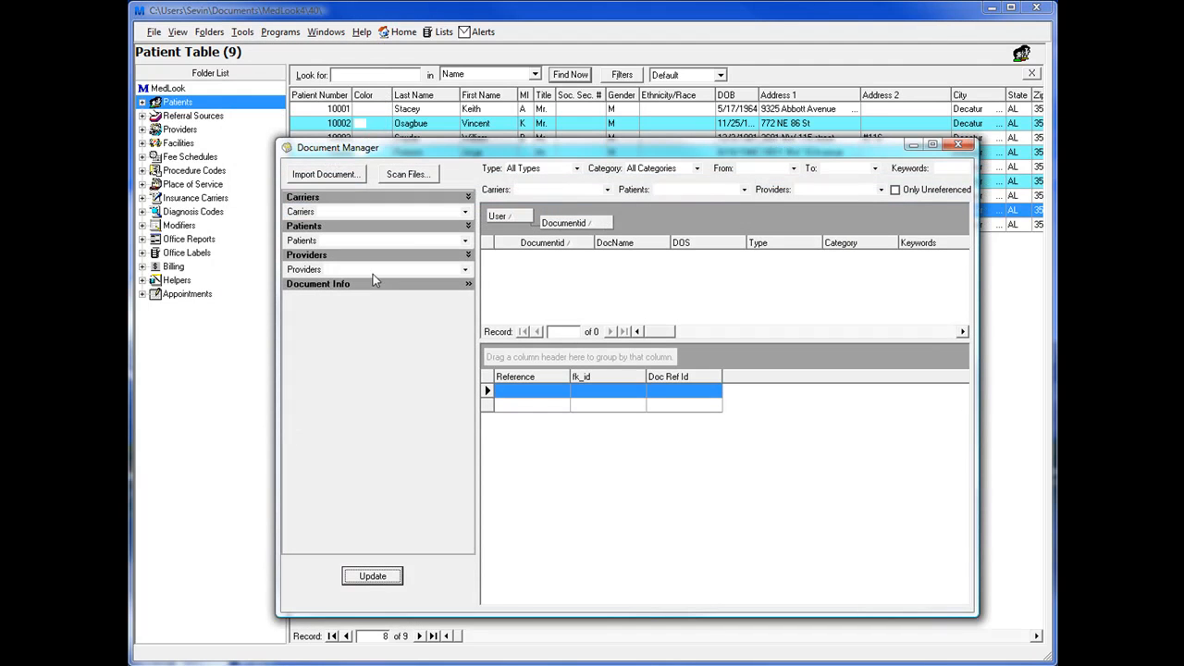
drag(525, 151, 474, 118)
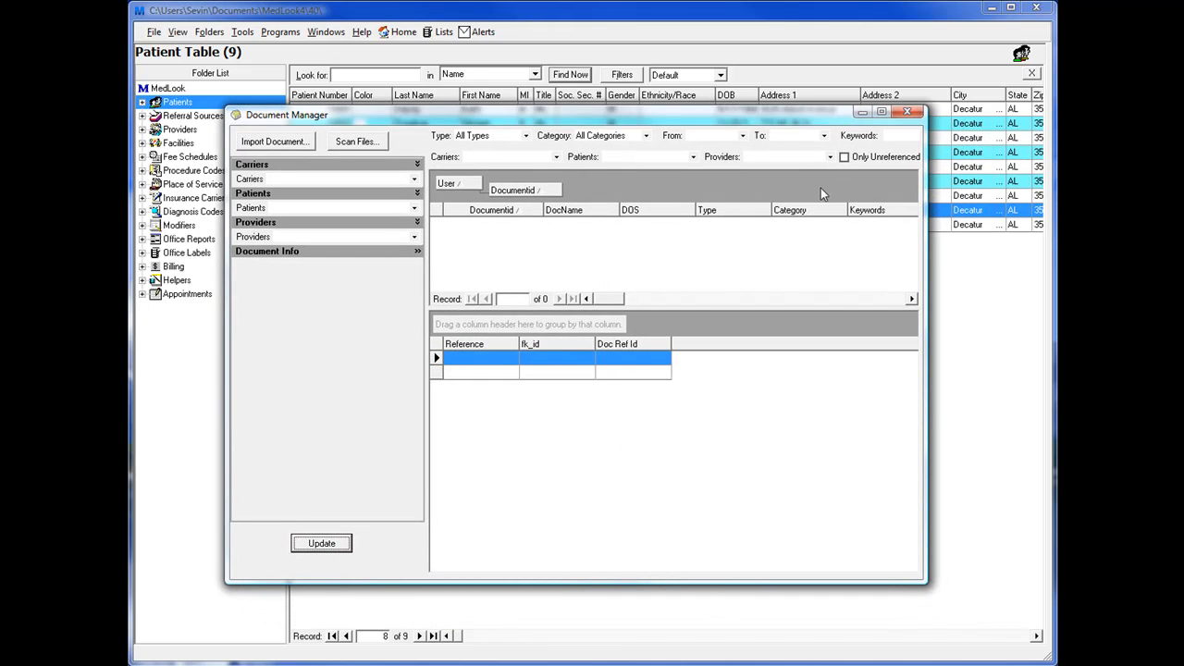
click(909, 113)
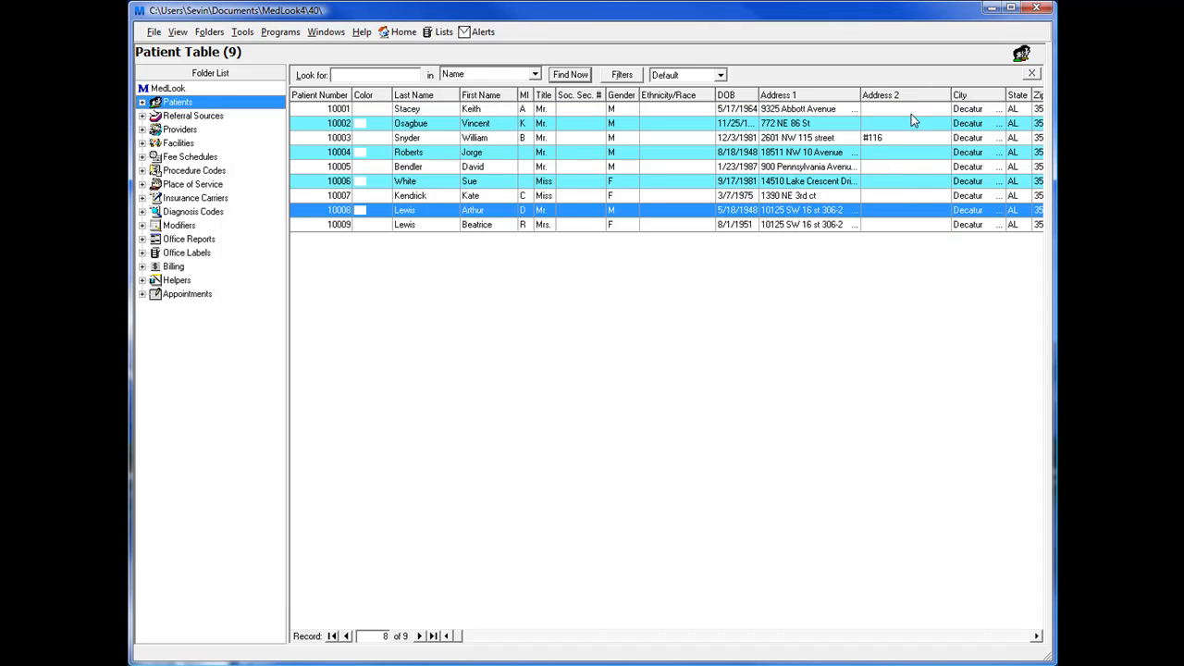
Step: Start a document import in the highlighted patient's record and add TestDocument.txt from the Desktop as its file
double_click(480, 214)
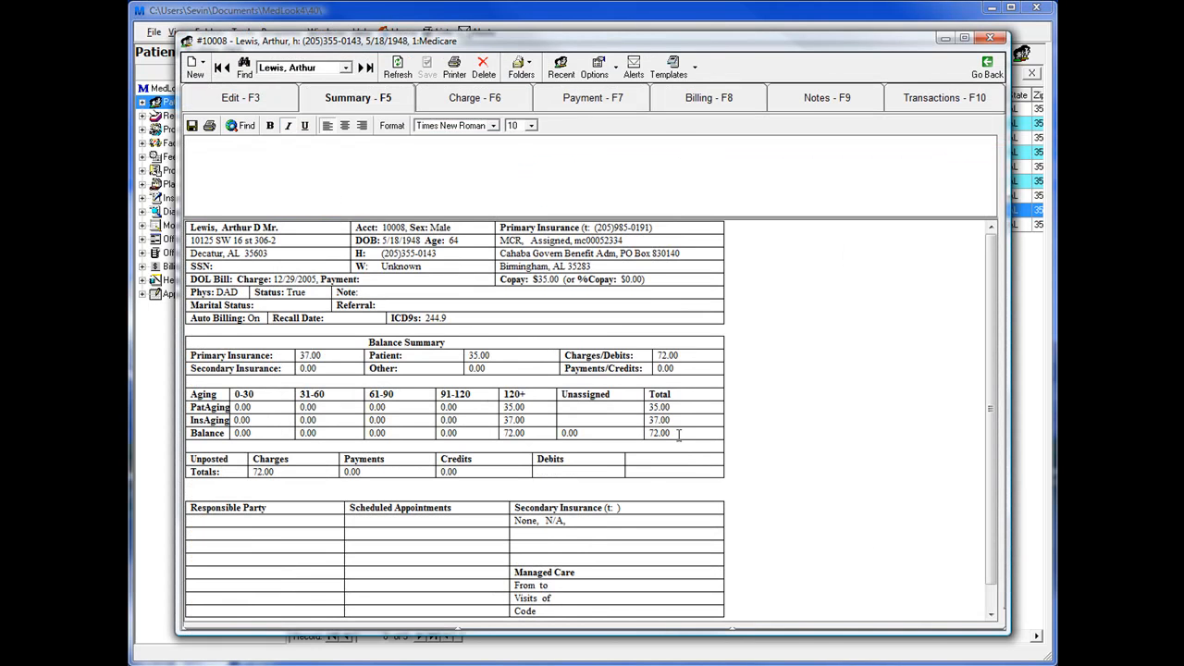
click(807, 103)
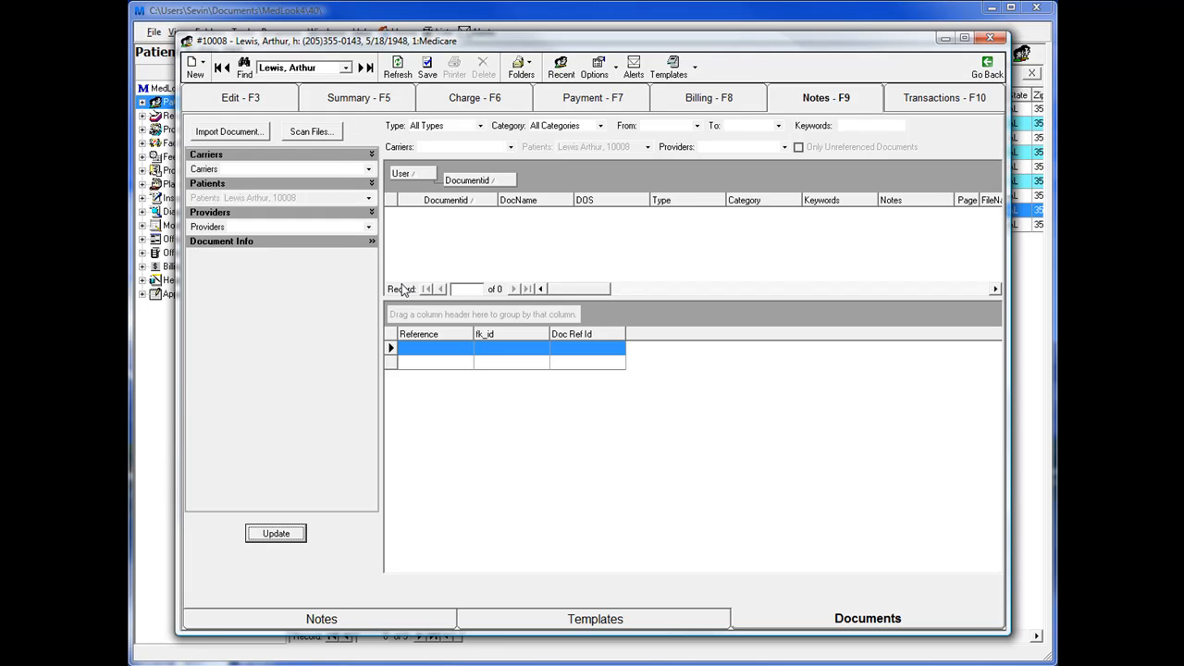
click(226, 132)
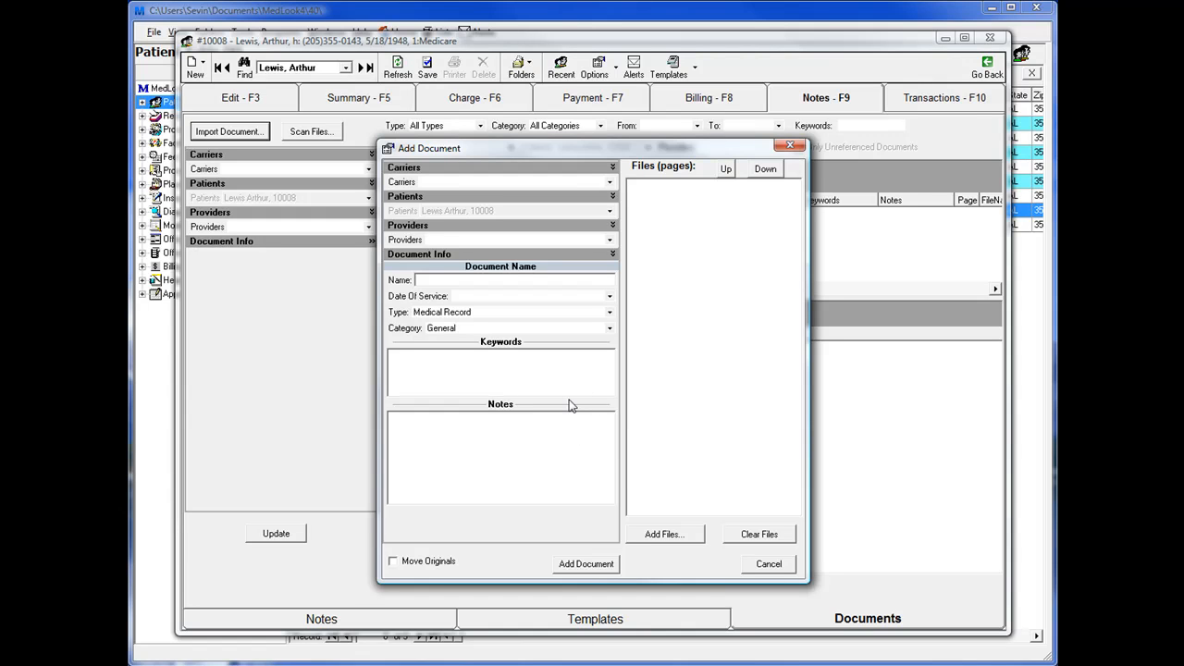
click(686, 545)
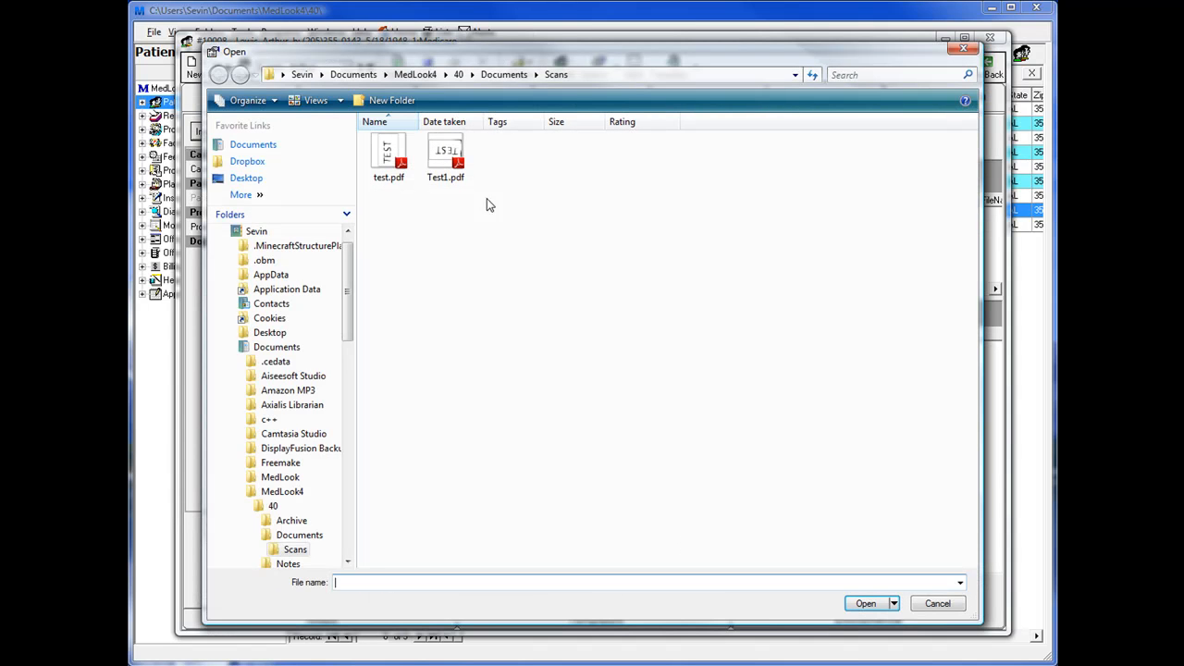
click(246, 177)
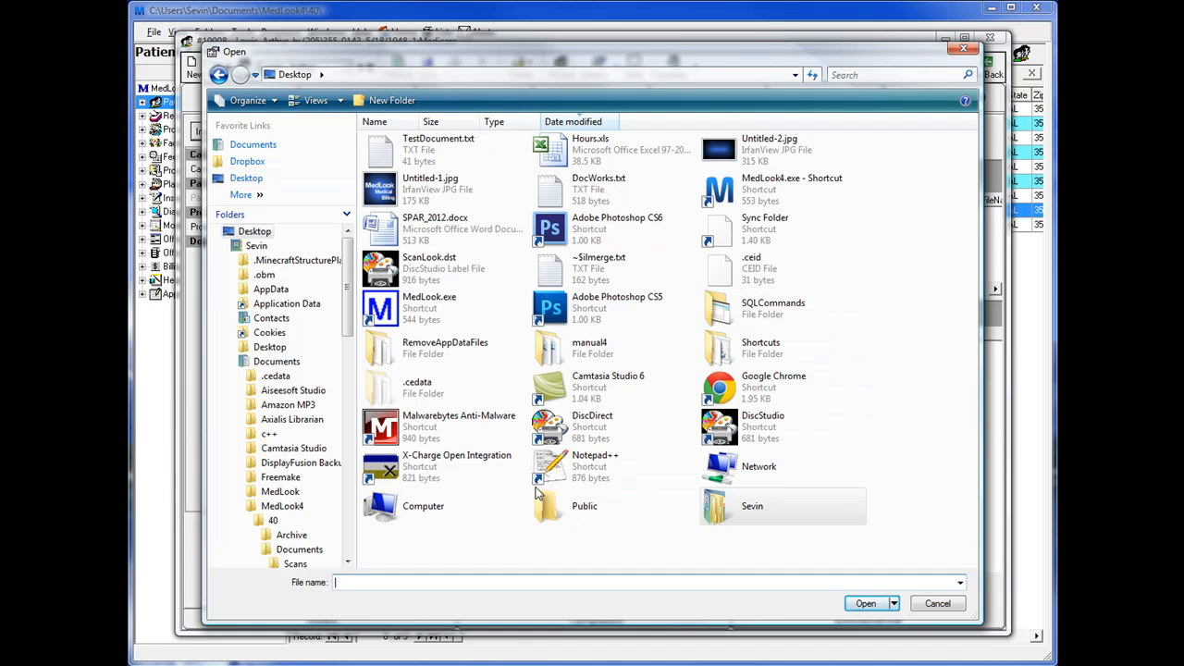
double_click(439, 144)
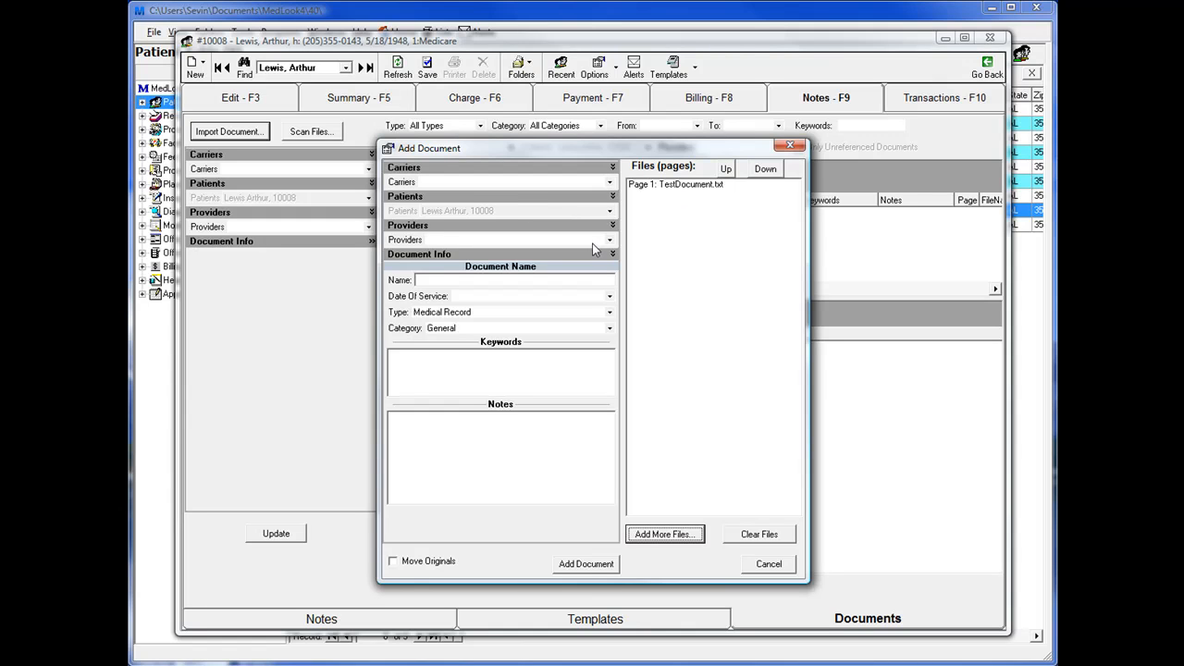
Step: Assign the carrier Blue Cross/Blue Shield and the only listed provider to the document
click(609, 188)
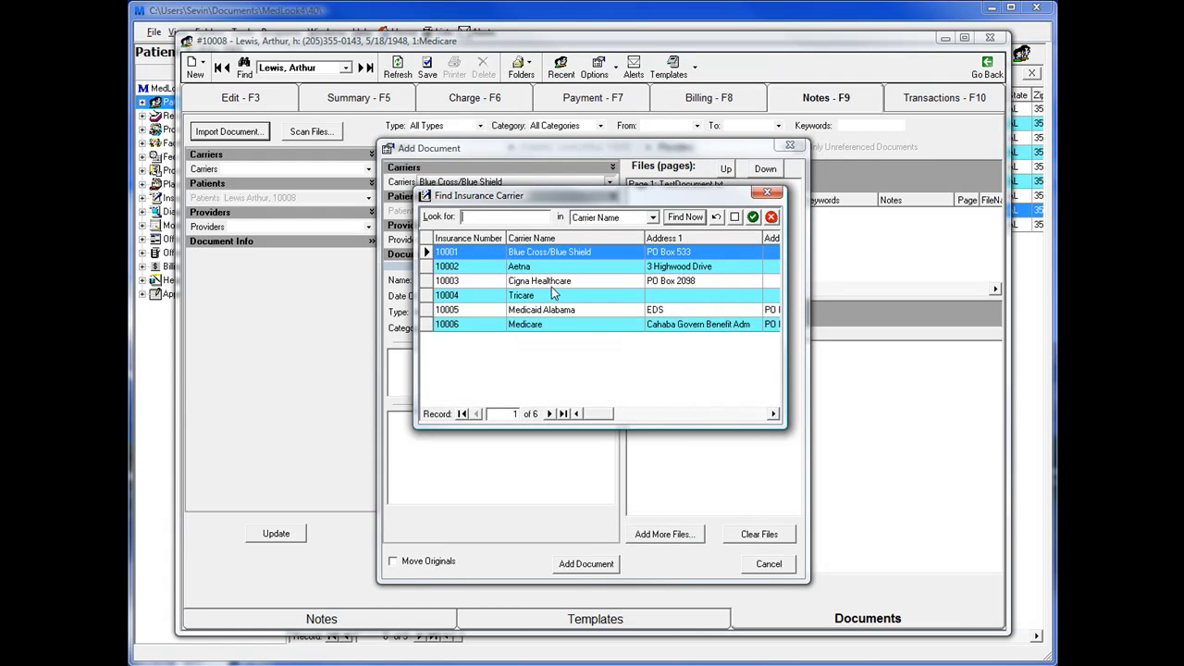
double_click(532, 255)
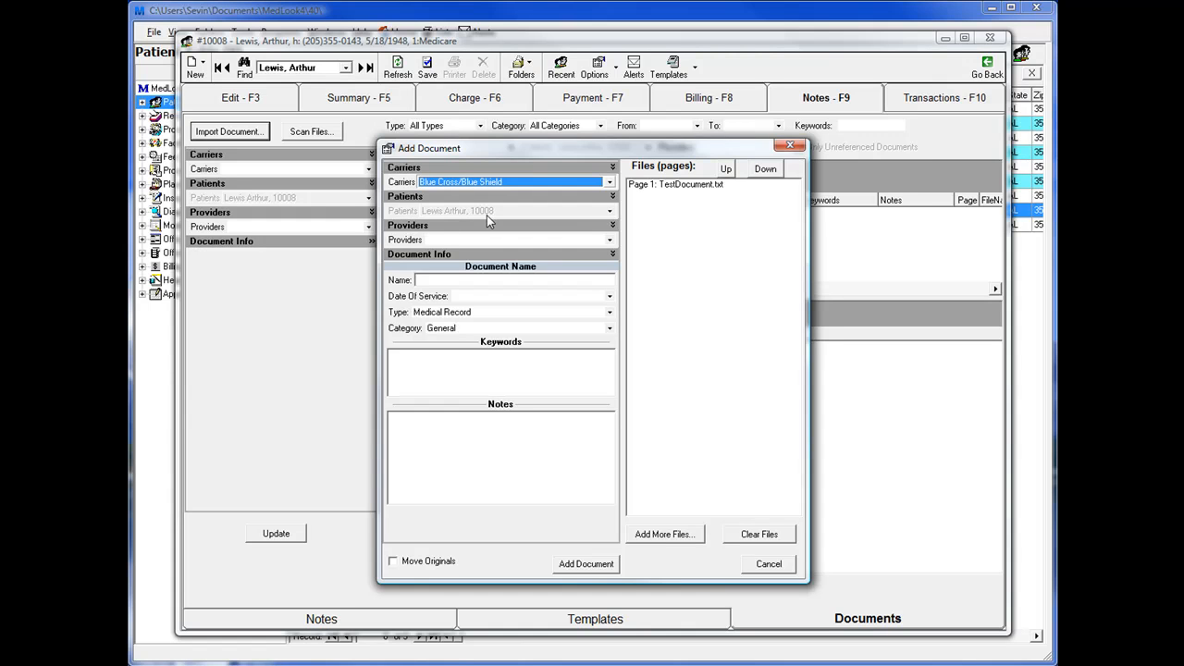
click(609, 241)
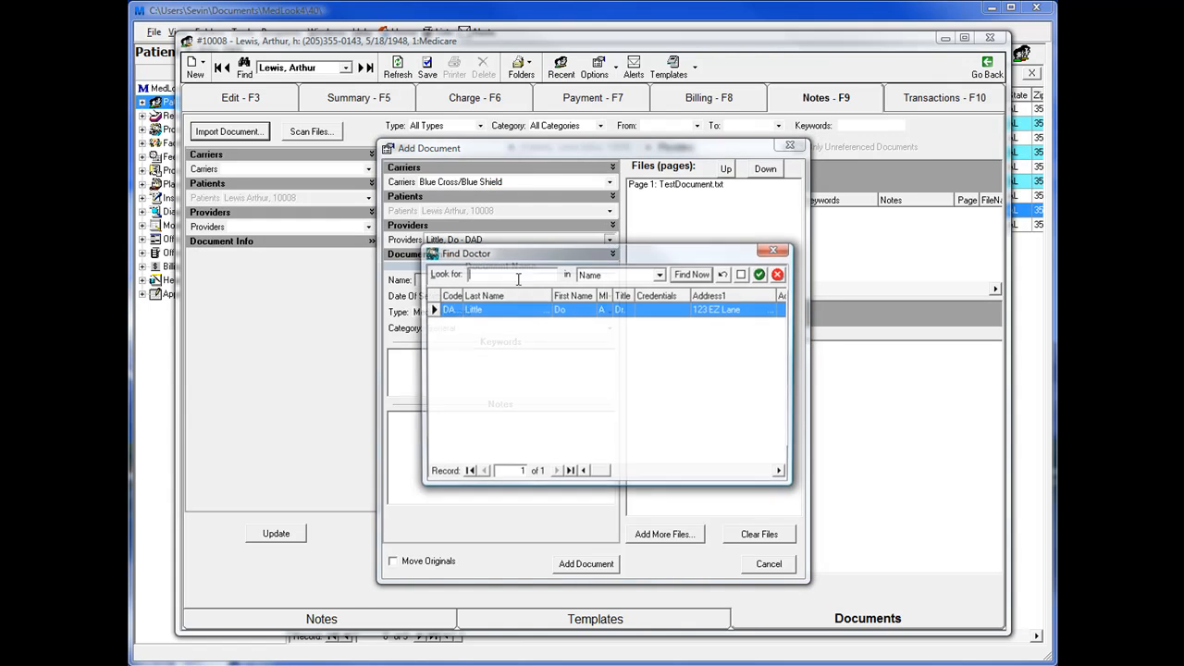
double_click(495, 312)
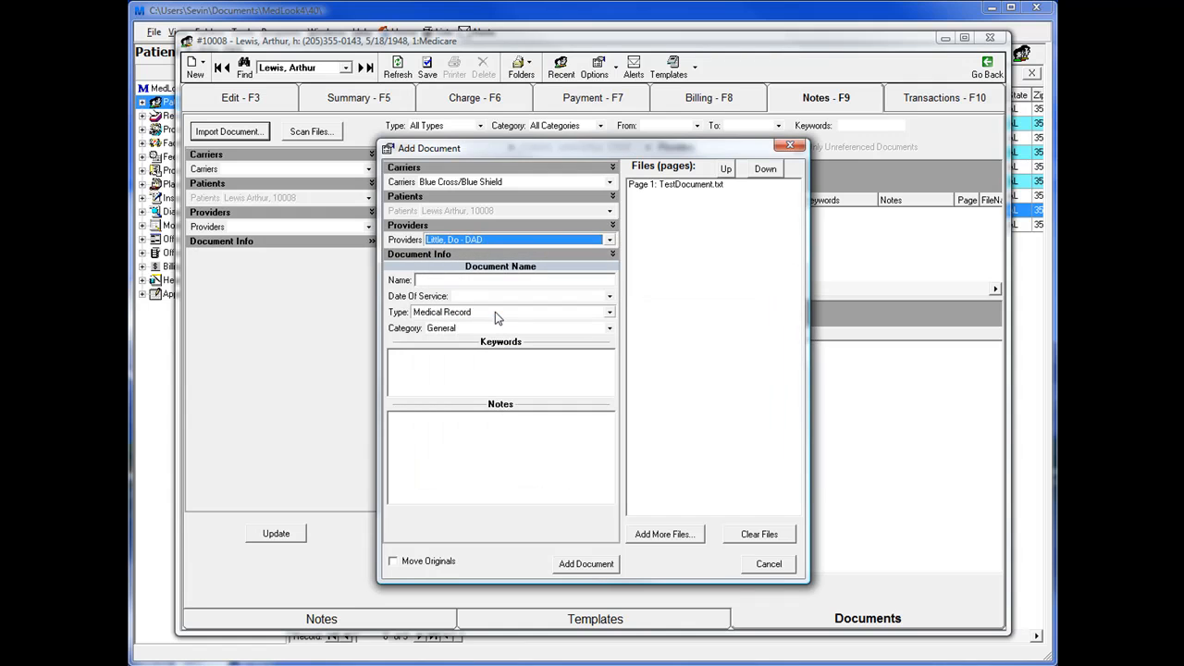
Step: Name the document Test and set its date of service to 5/30/2012
click(574, 281)
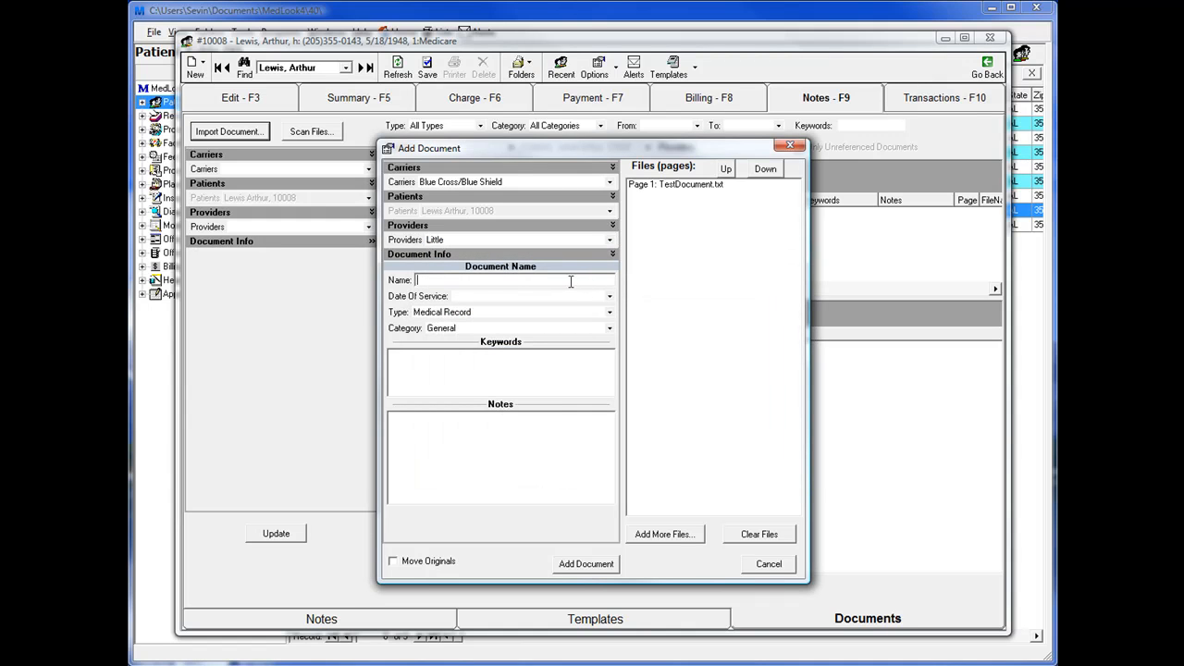
text(Test)
click(610, 298)
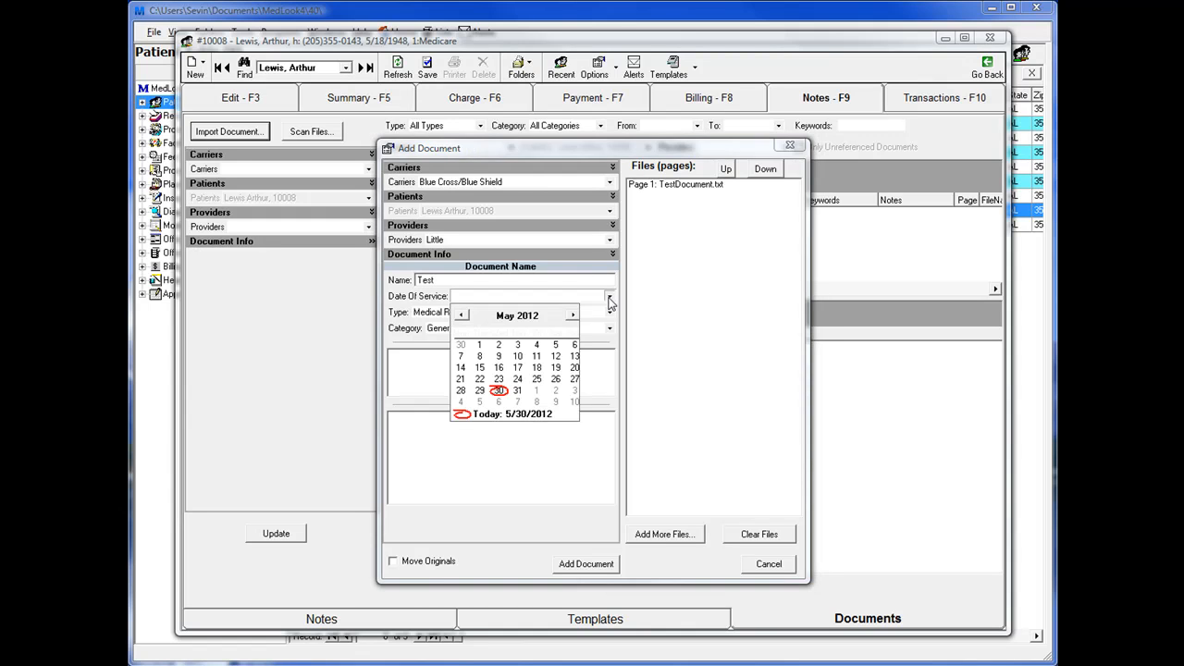
click(501, 389)
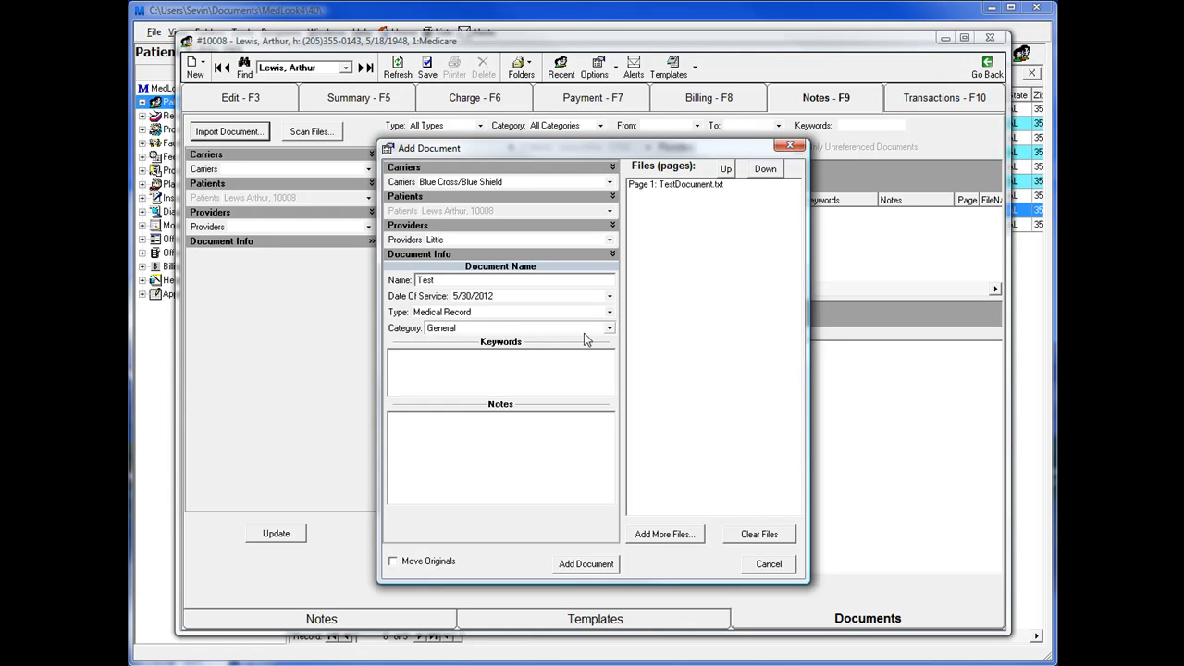
Step: Check the available document categories and types, keeping General and Medical Record
click(610, 329)
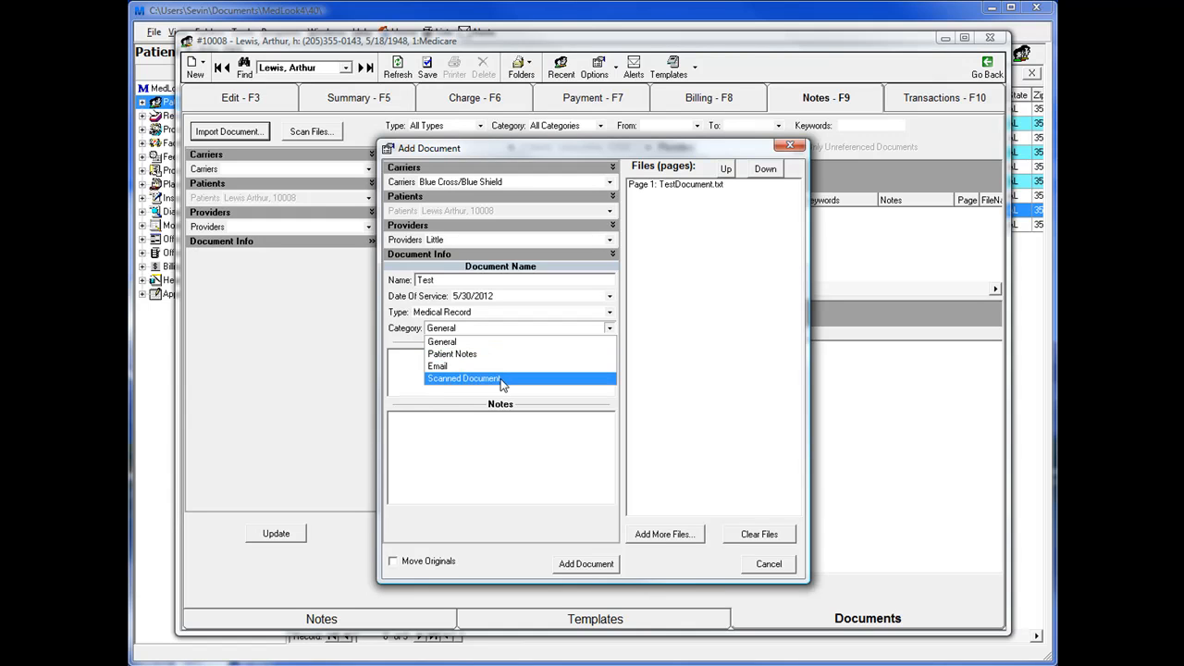
click(398, 339)
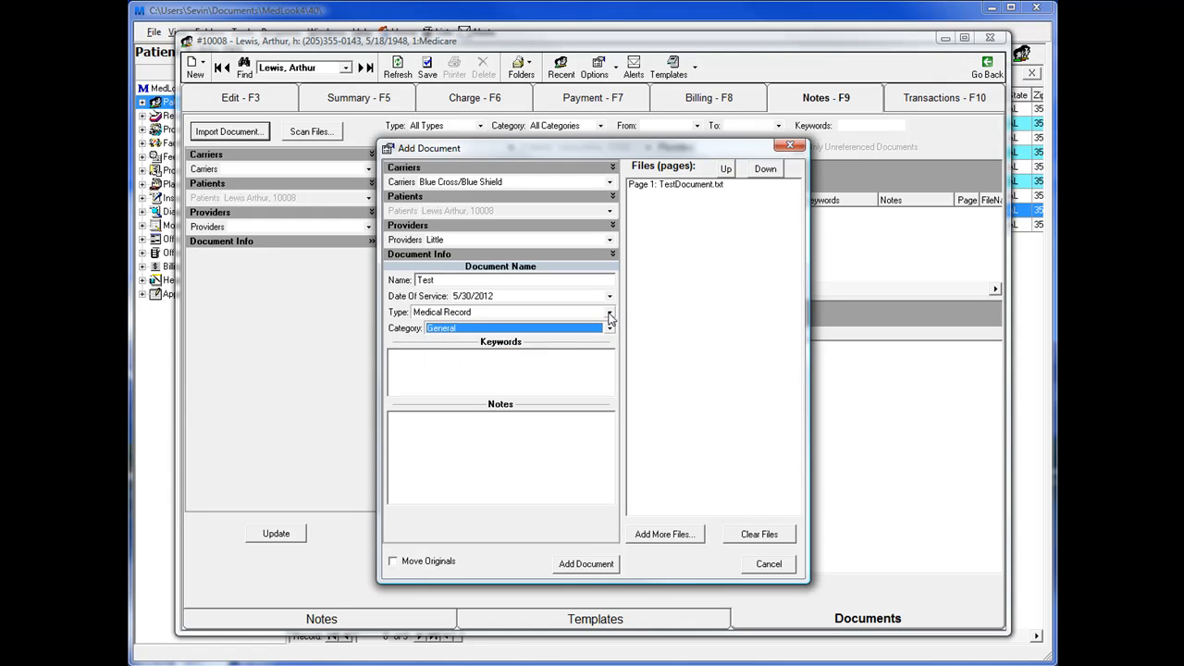
click(609, 313)
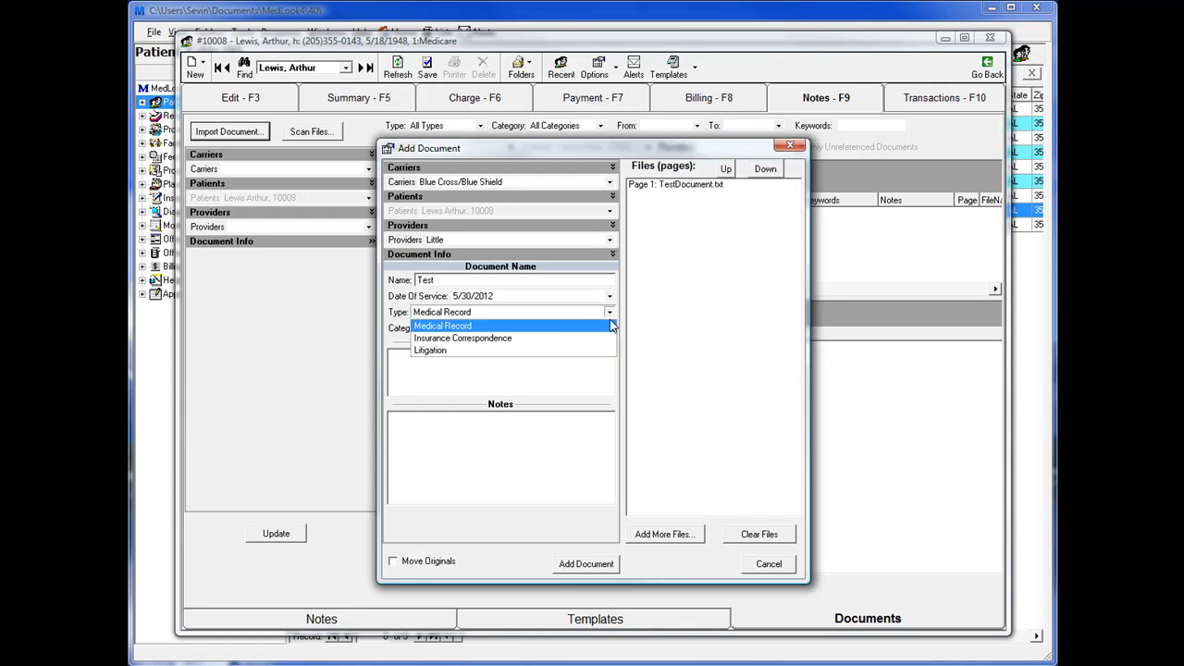
click(487, 328)
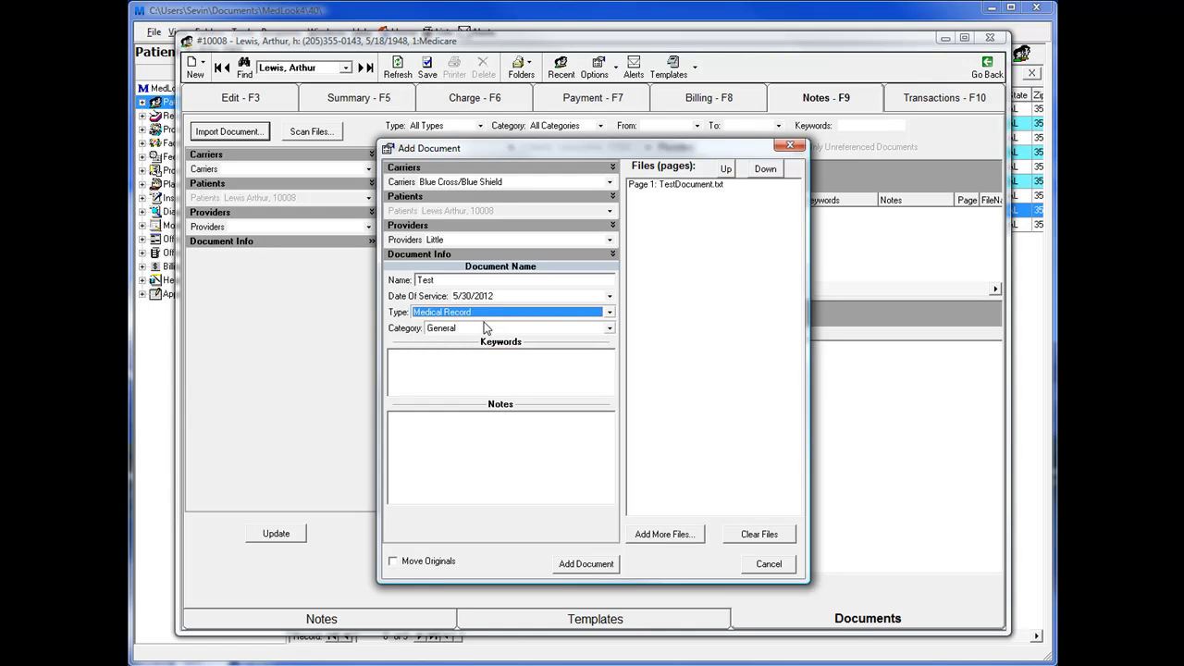
Step: Enter the keywords "Tesr, Document" and the note "This is a test document", and add the document to the patient's record
click(503, 357)
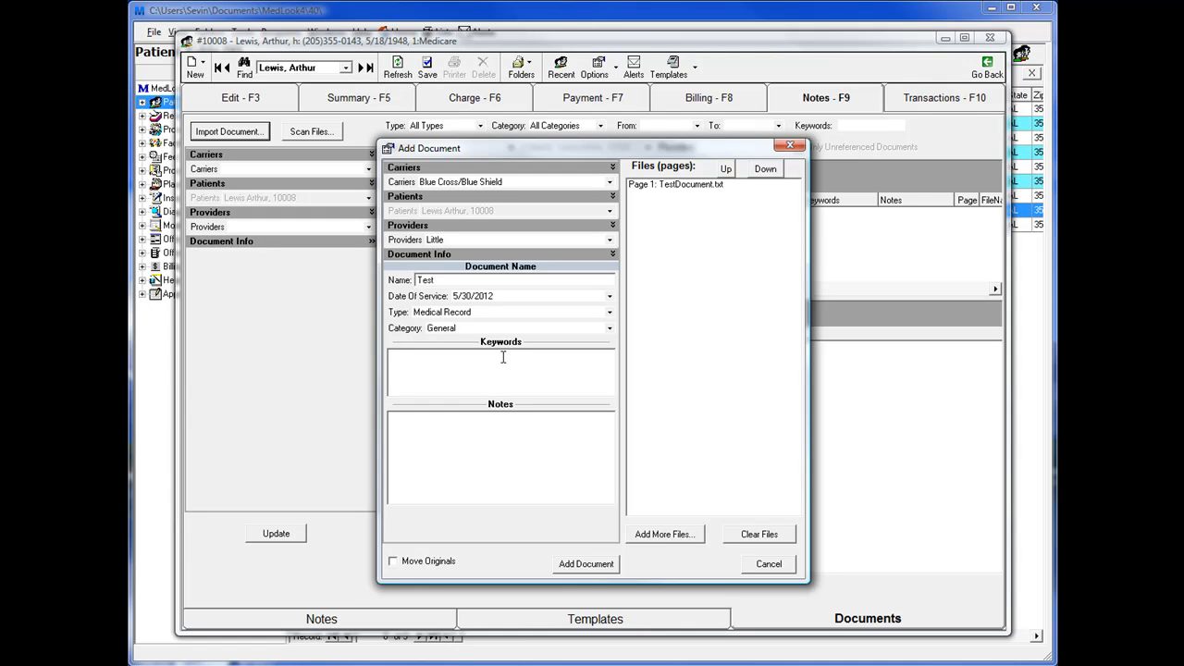
text(Tesr, Document)
key(BackSpace)
key(BackSpace)
key(BackSpace)
text(ent)
click(507, 449)
text(This is a test document)
click(580, 564)
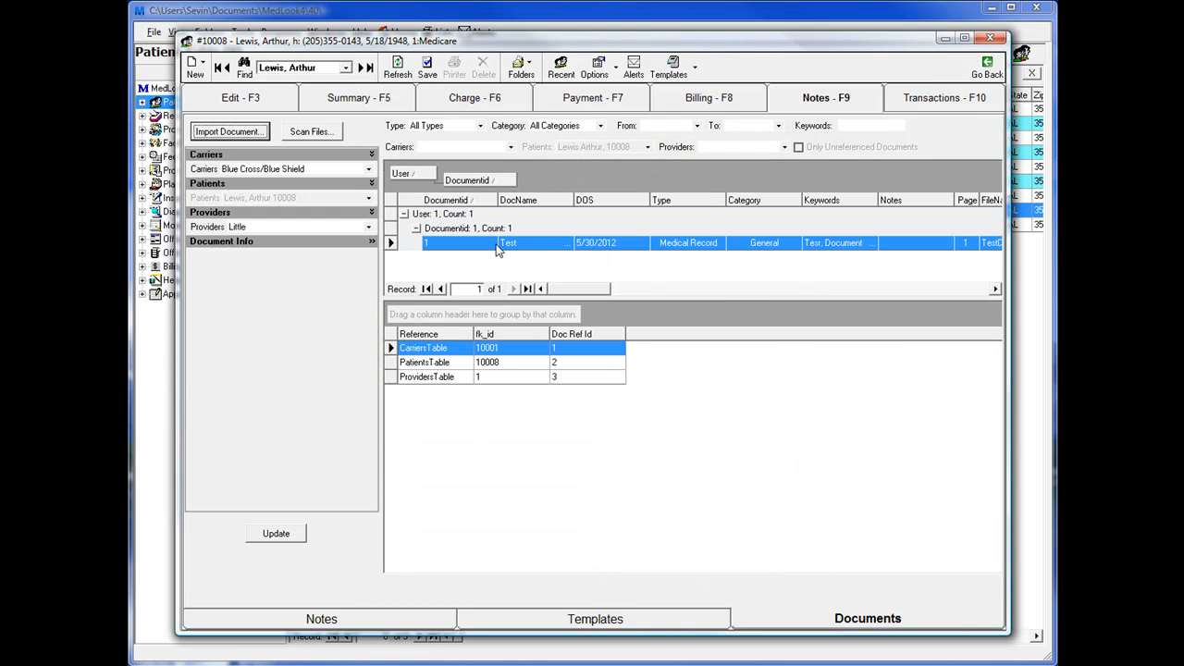
Step: Enlarge the documents list and remove its grouping by Documentid and User
drag(693, 300, 692, 378)
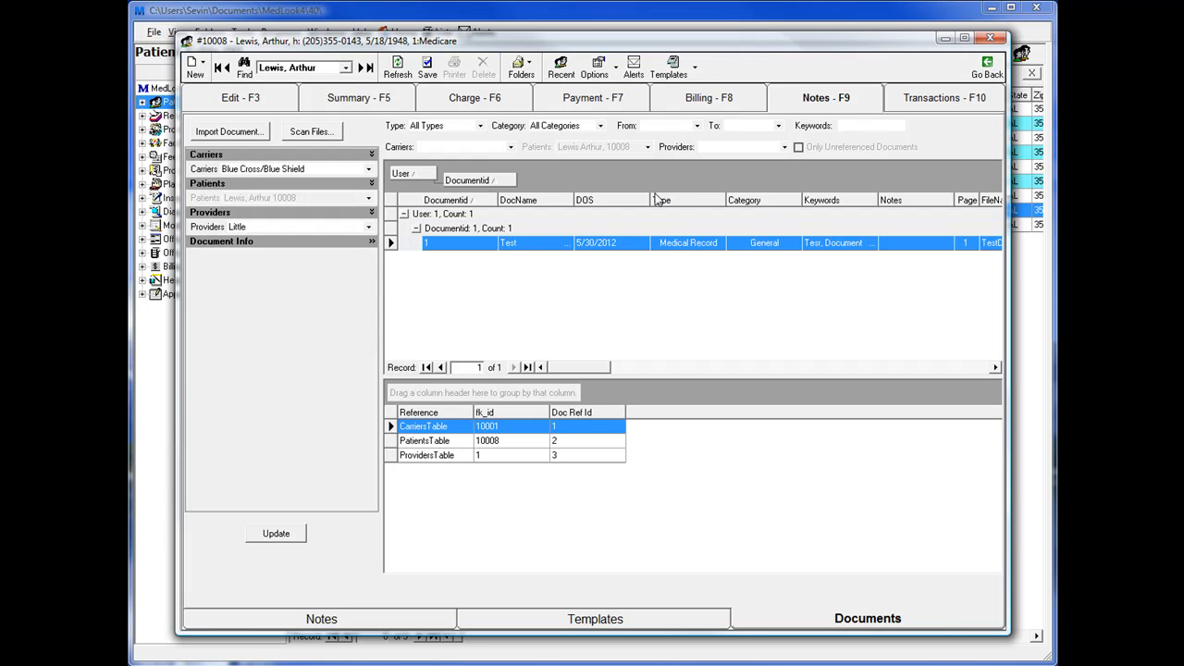
click(485, 183)
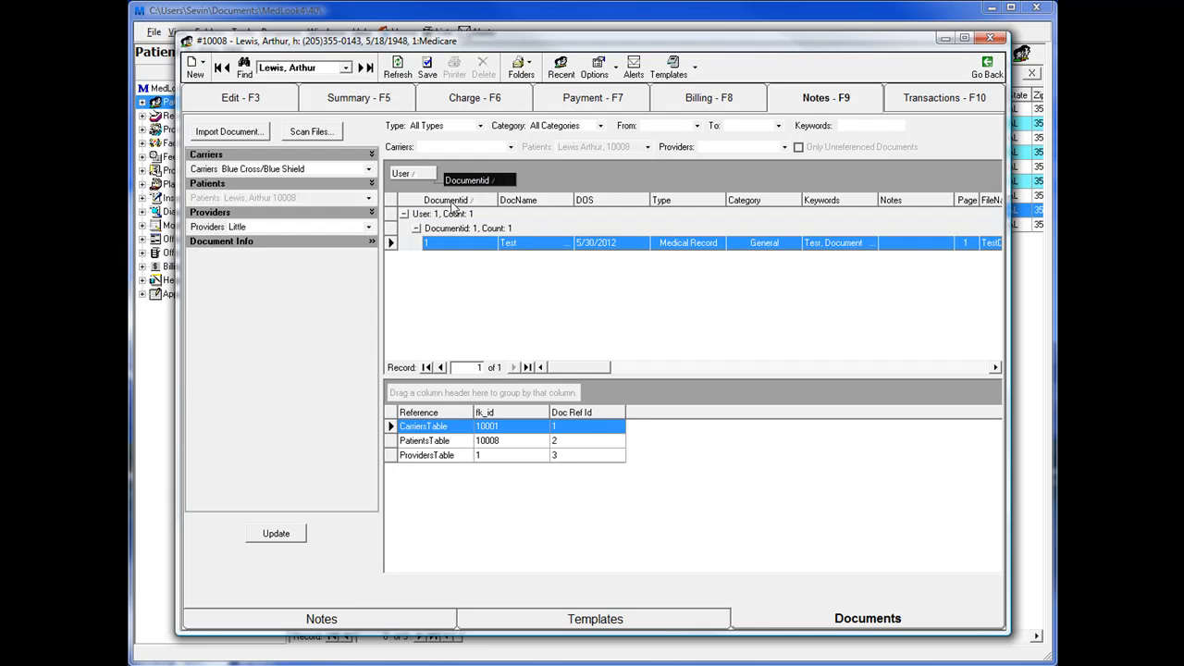
drag(447, 205, 447, 204)
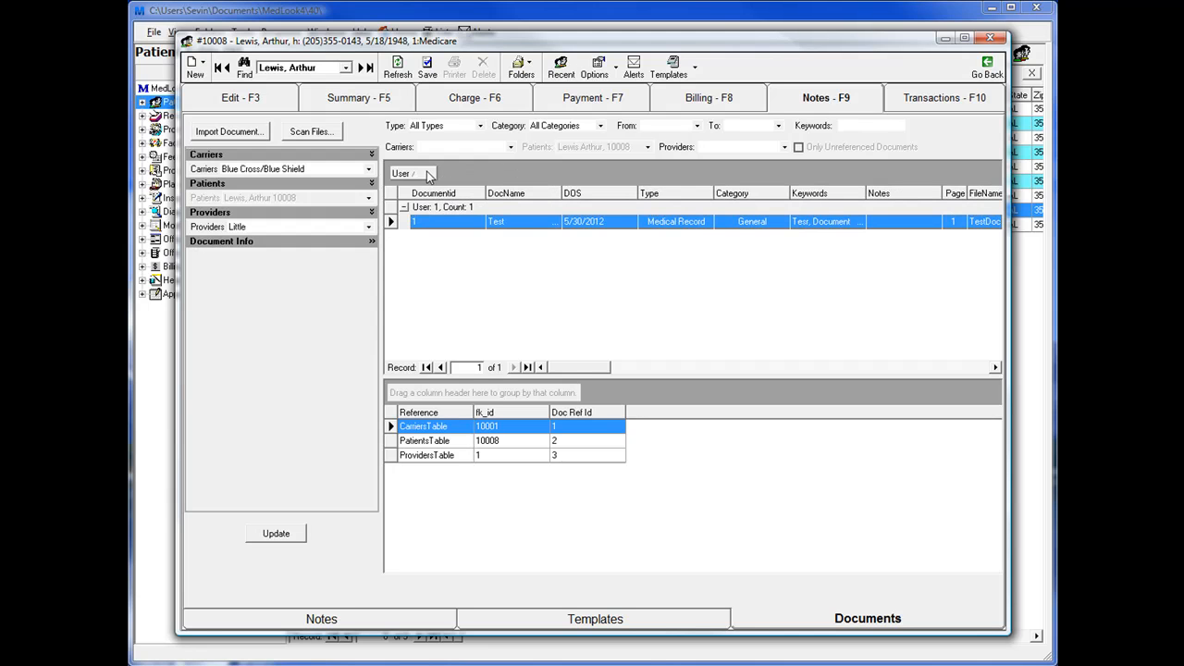
drag(484, 202, 485, 200)
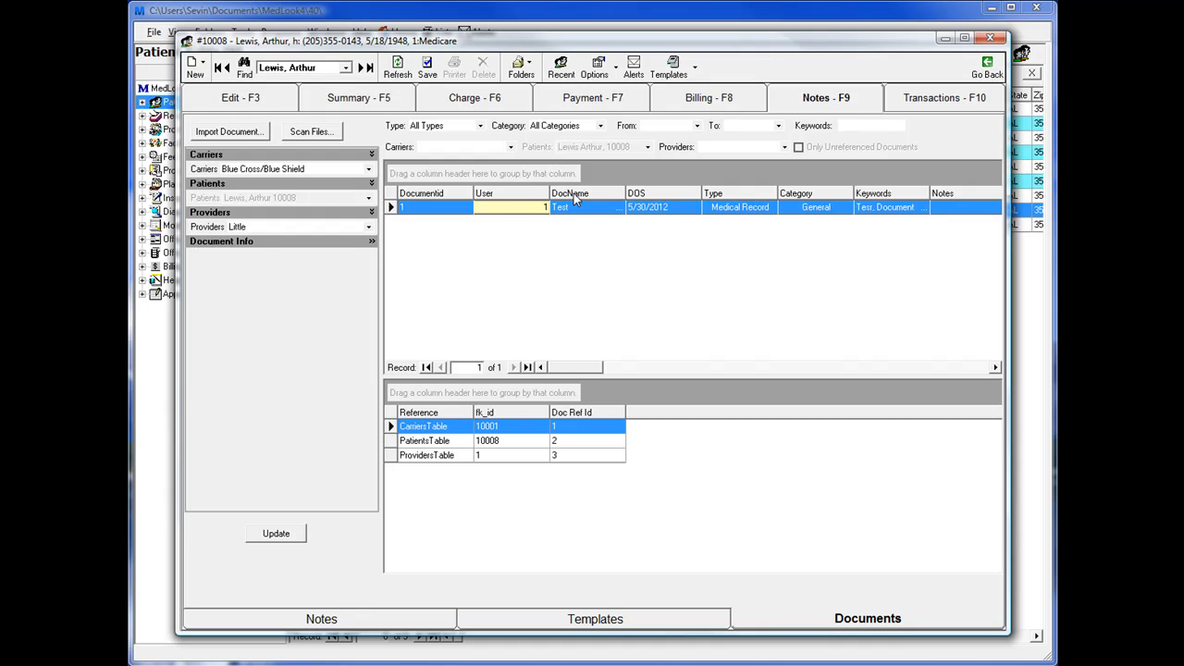
Step: Group the documents list by DocName, and remove that grouping again
drag(574, 197, 421, 176)
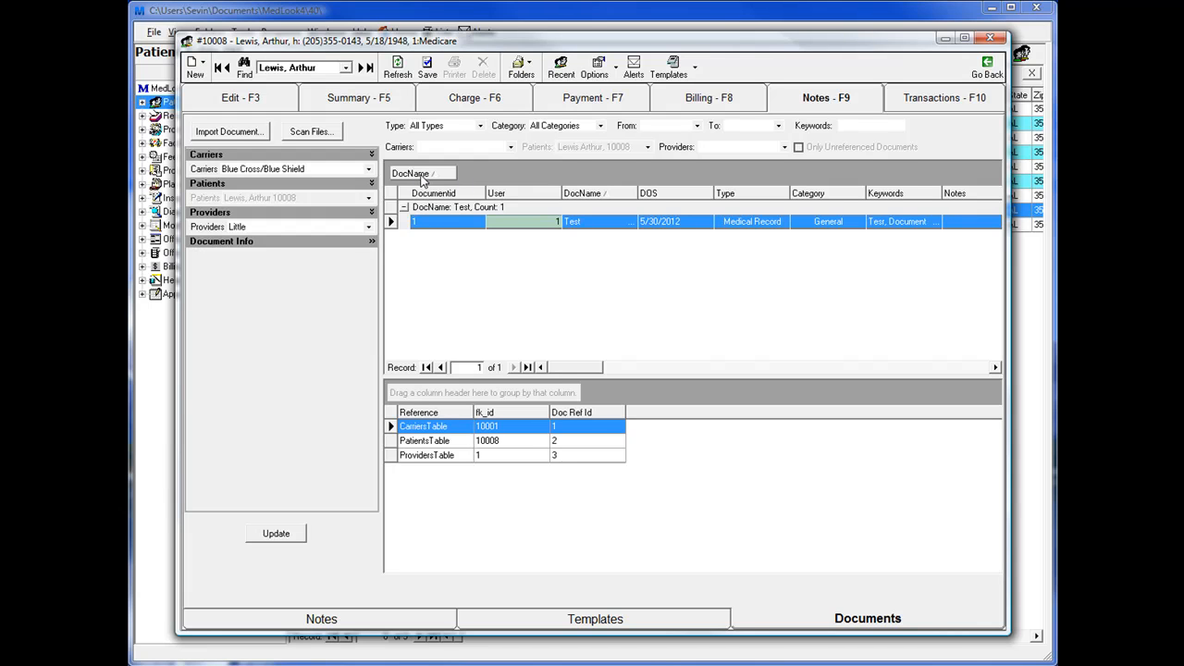
drag(422, 178, 563, 197)
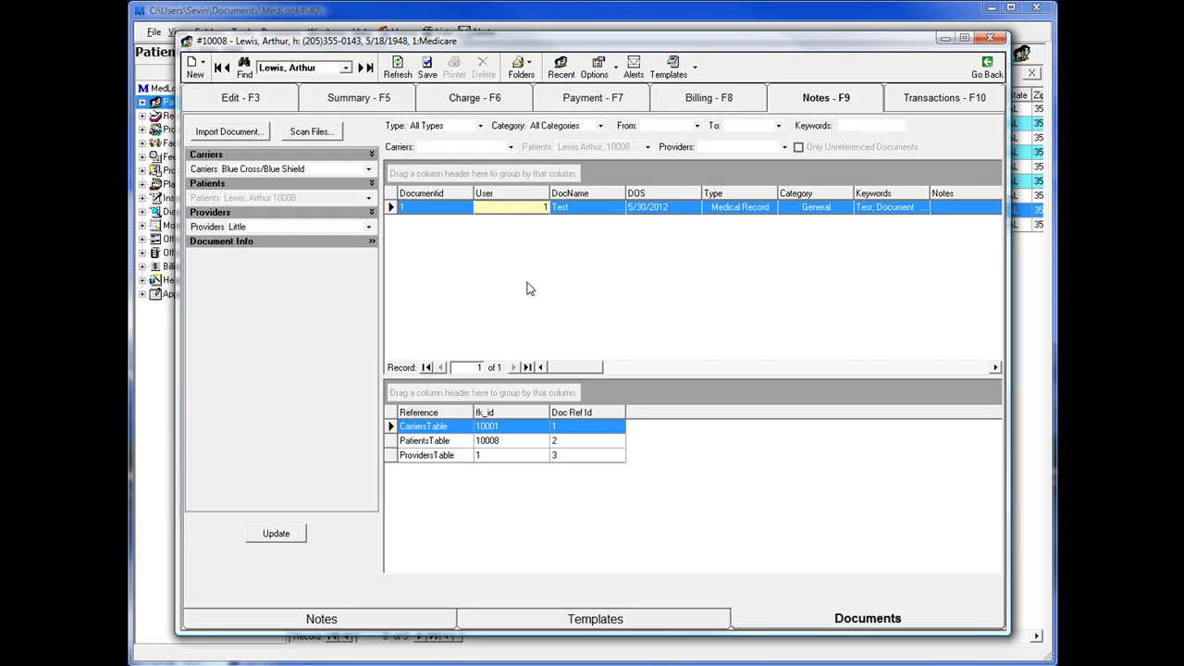
Step: Change the Test document's carrier to Tricare and update its references
click(446, 212)
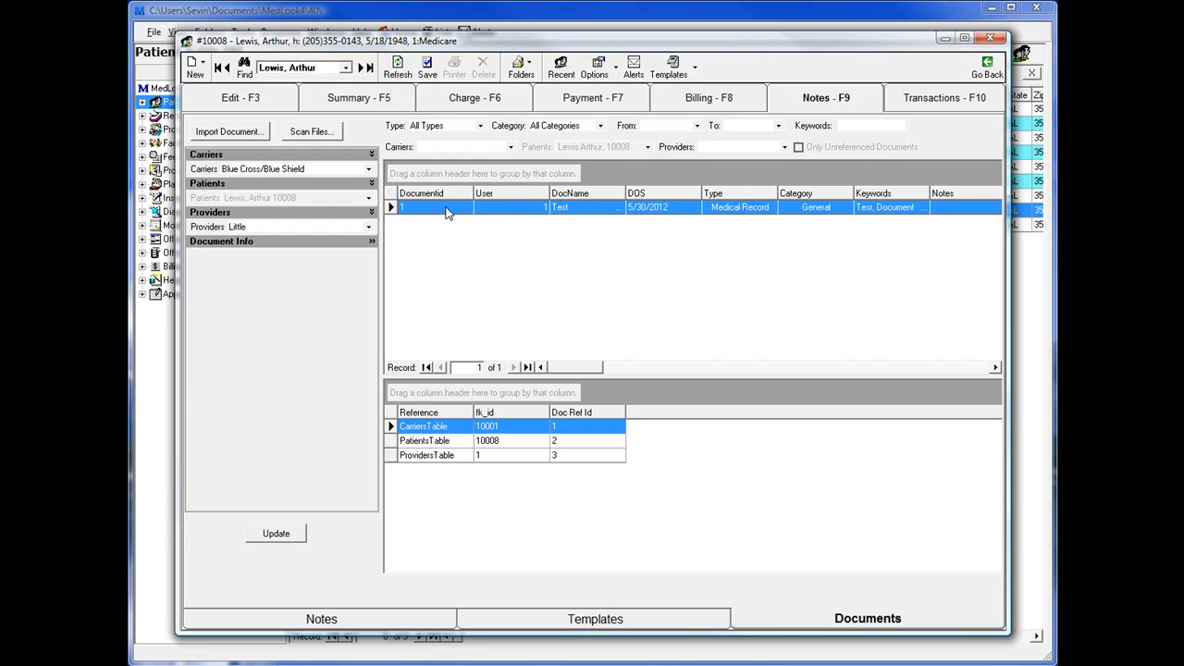
click(370, 173)
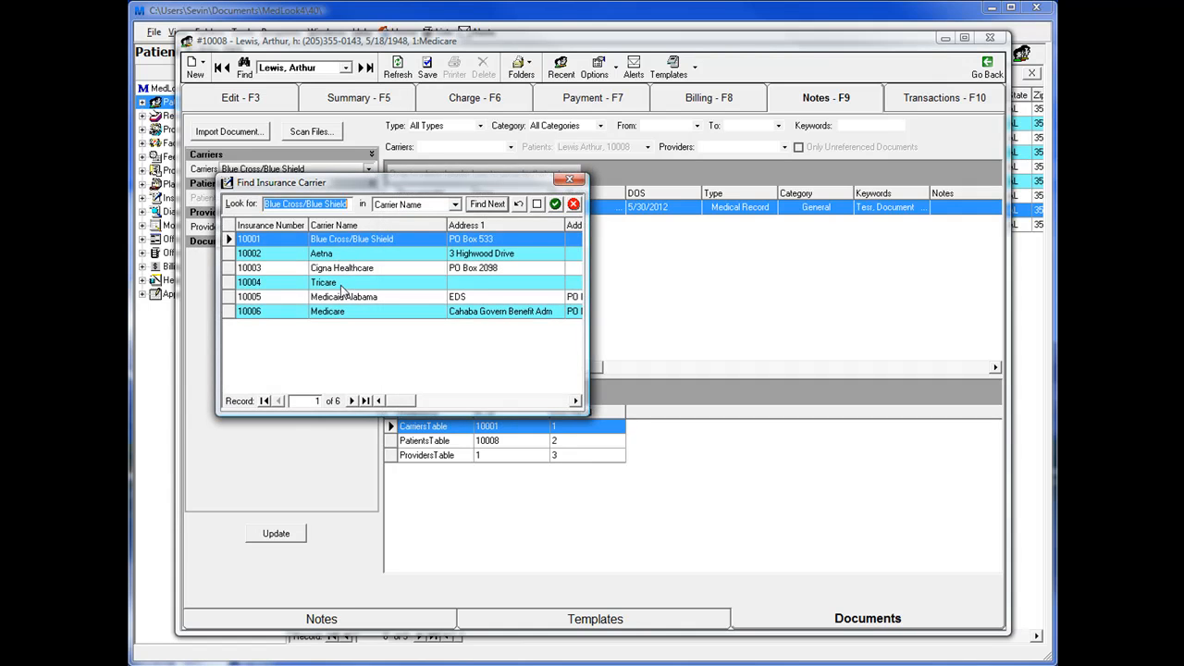
click(341, 285)
double_click(341, 287)
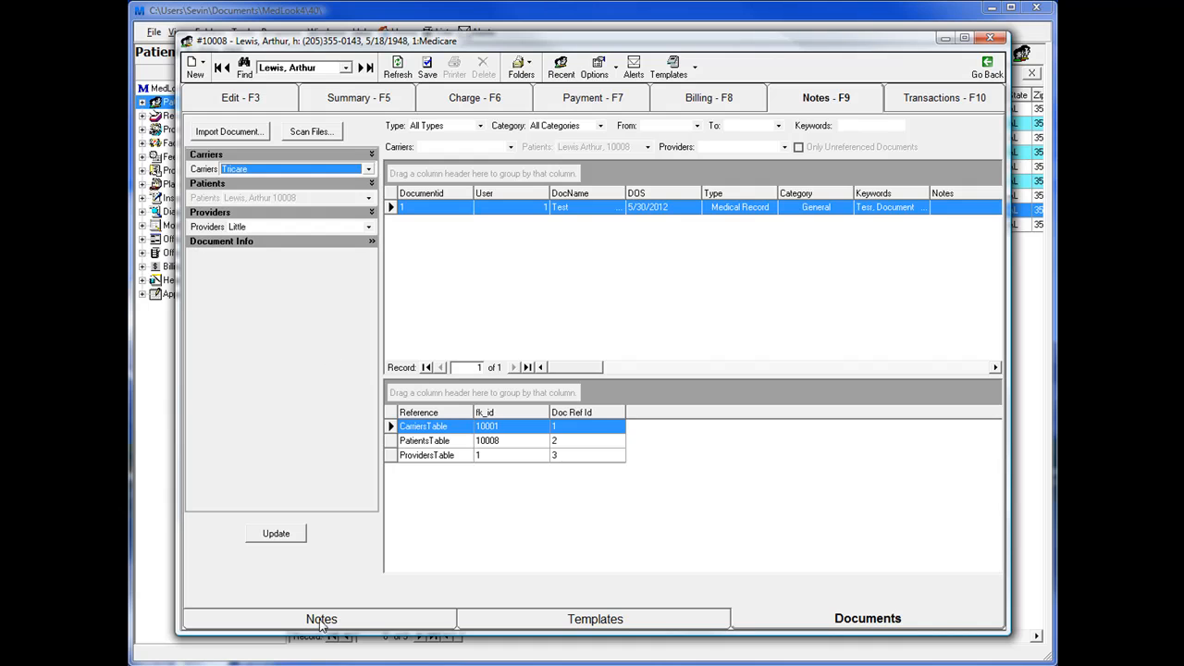
click(286, 540)
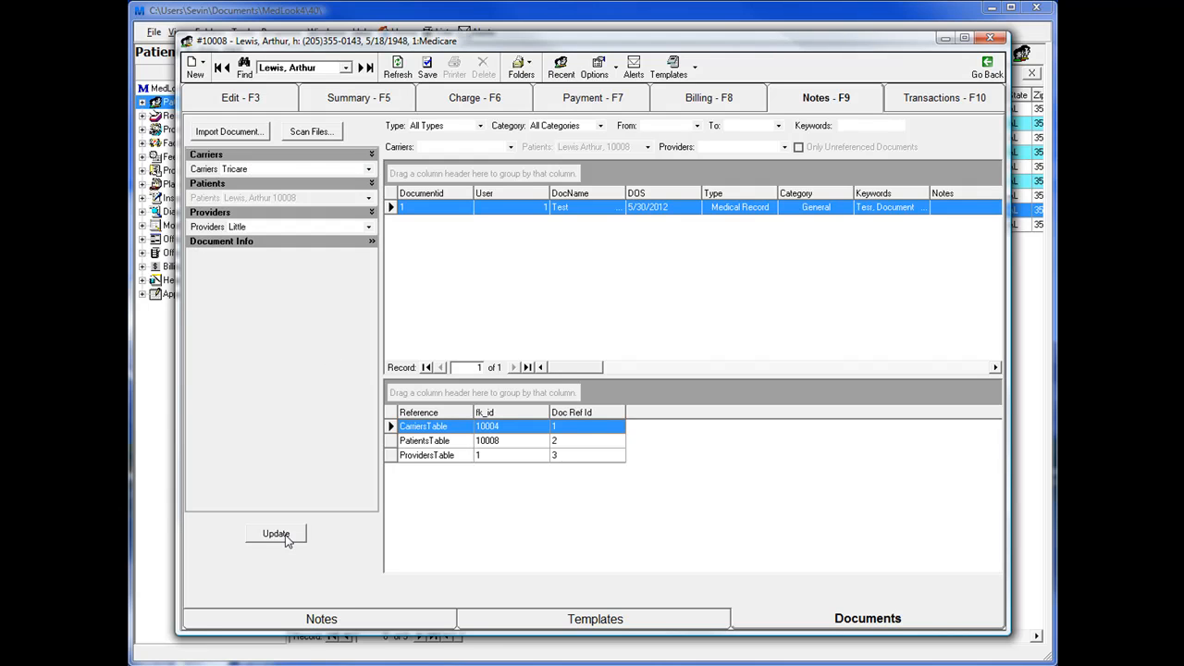
click(625, 213)
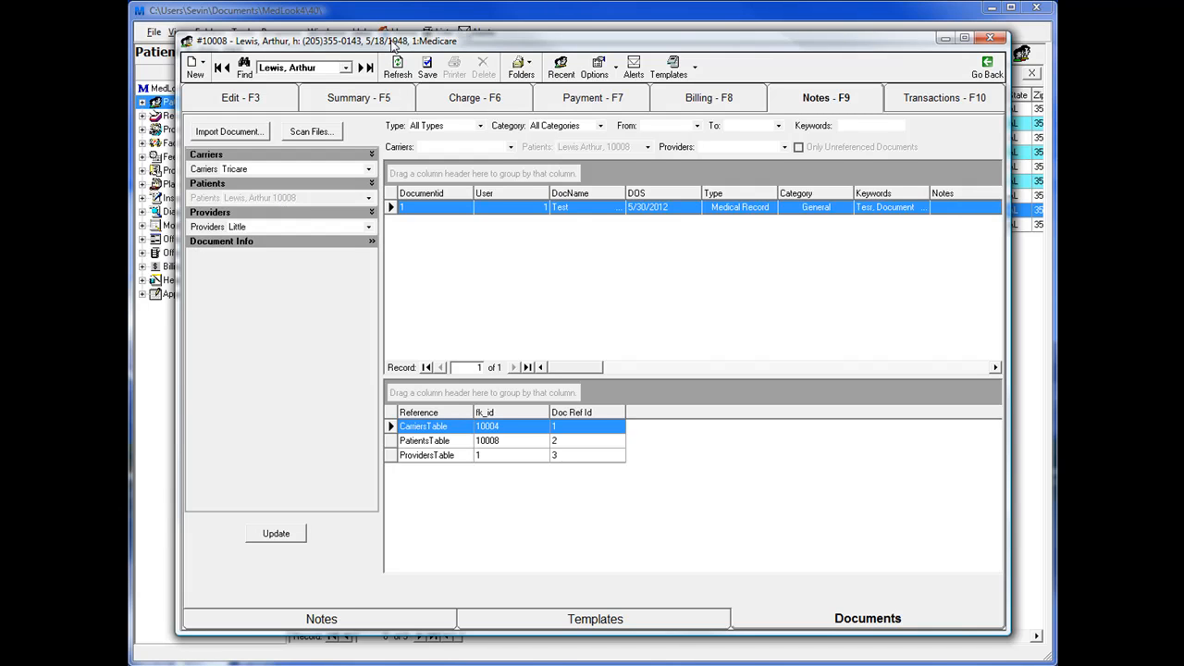
drag(393, 47, 422, 90)
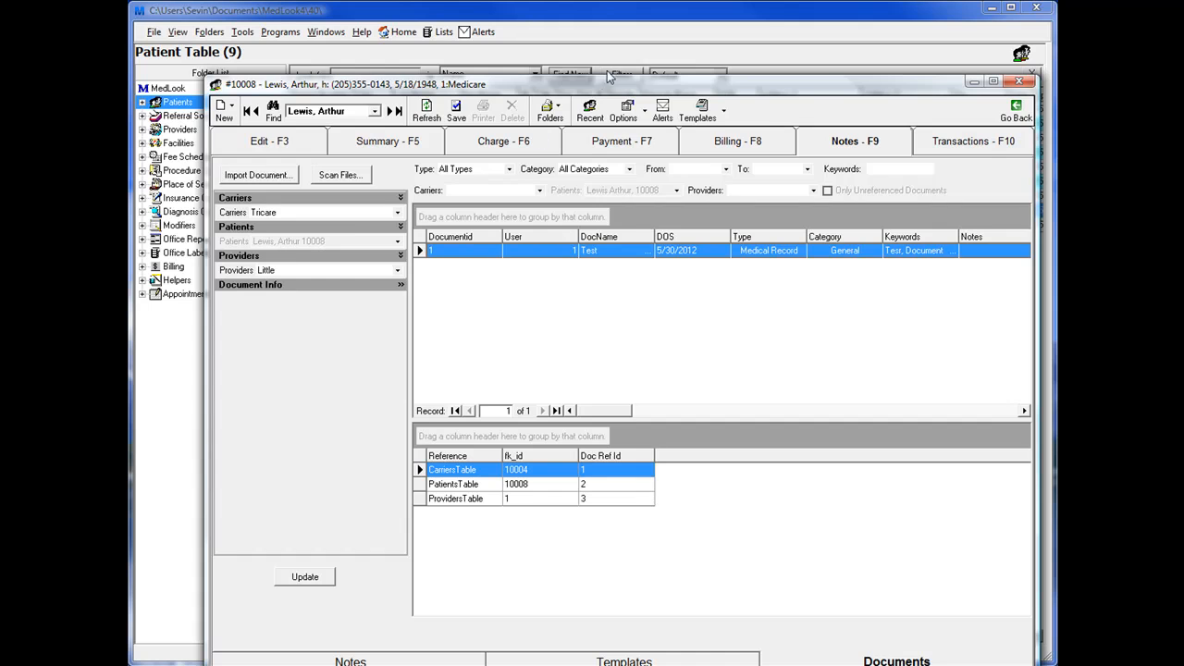
Step: Reposition the patient window and open the scanner interface for scanning files into the patient's documents
drag(599, 85, 563, 64)
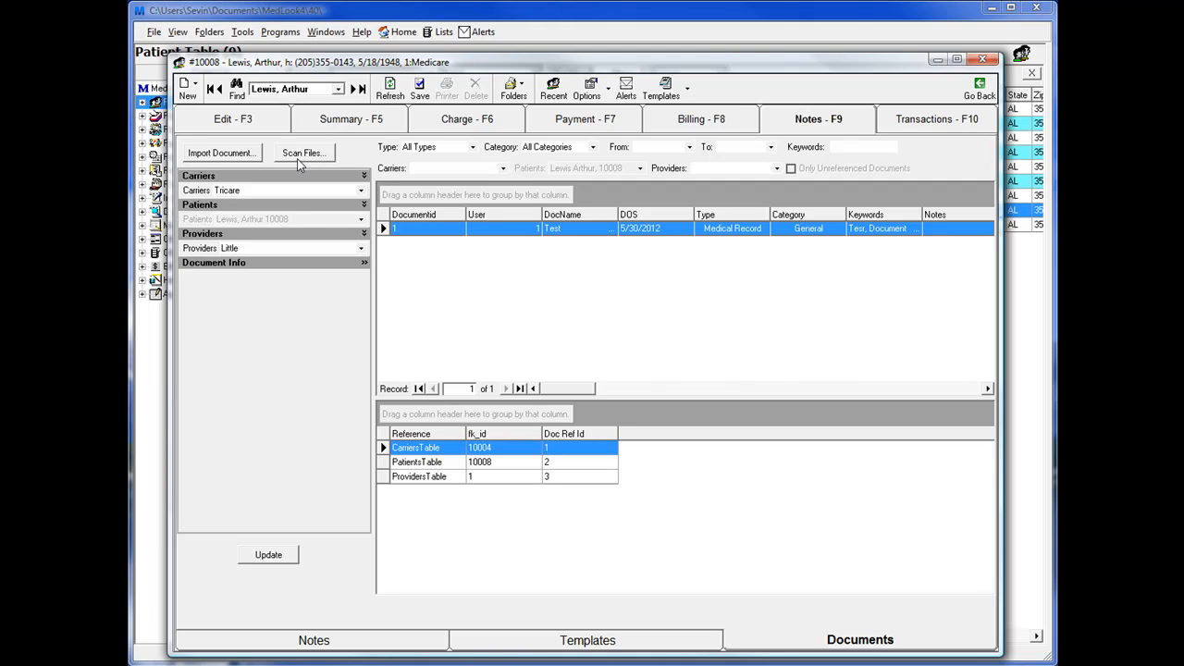
drag(391, 64, 393, 51)
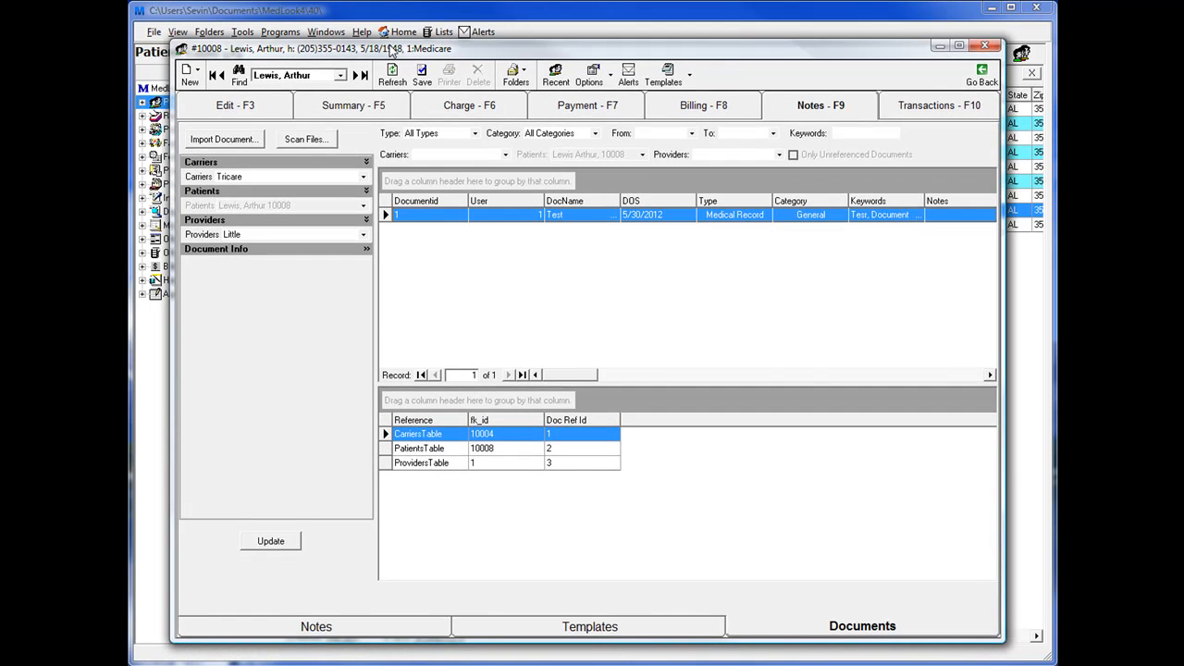
click(289, 146)
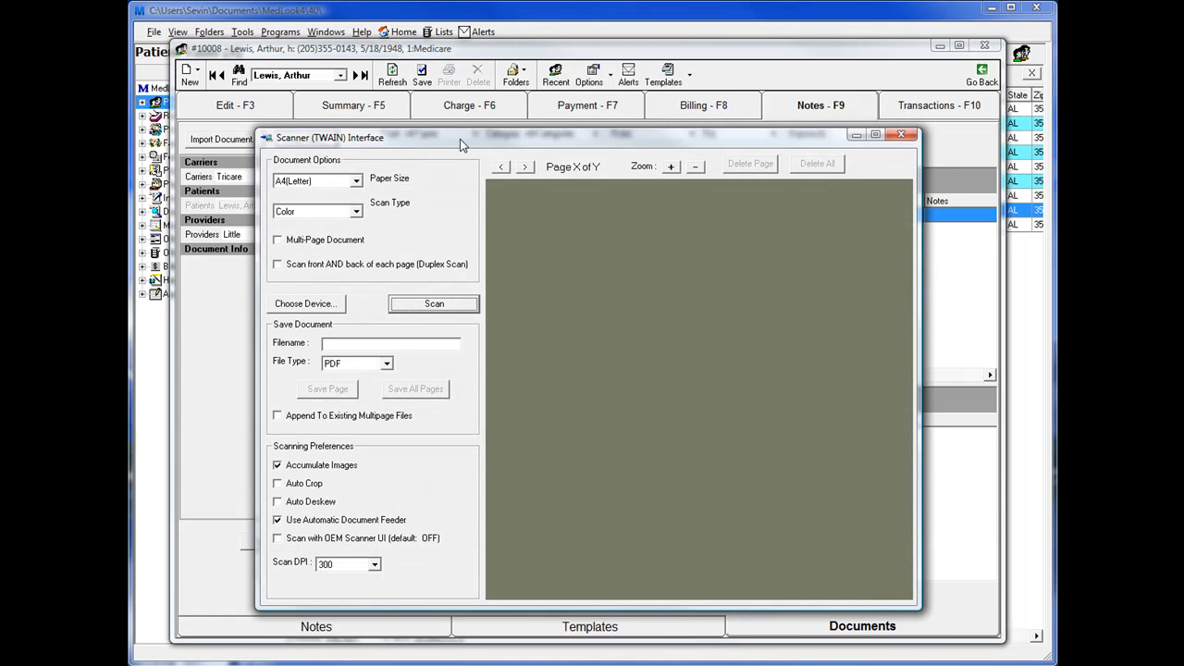
drag(460, 139, 455, 118)
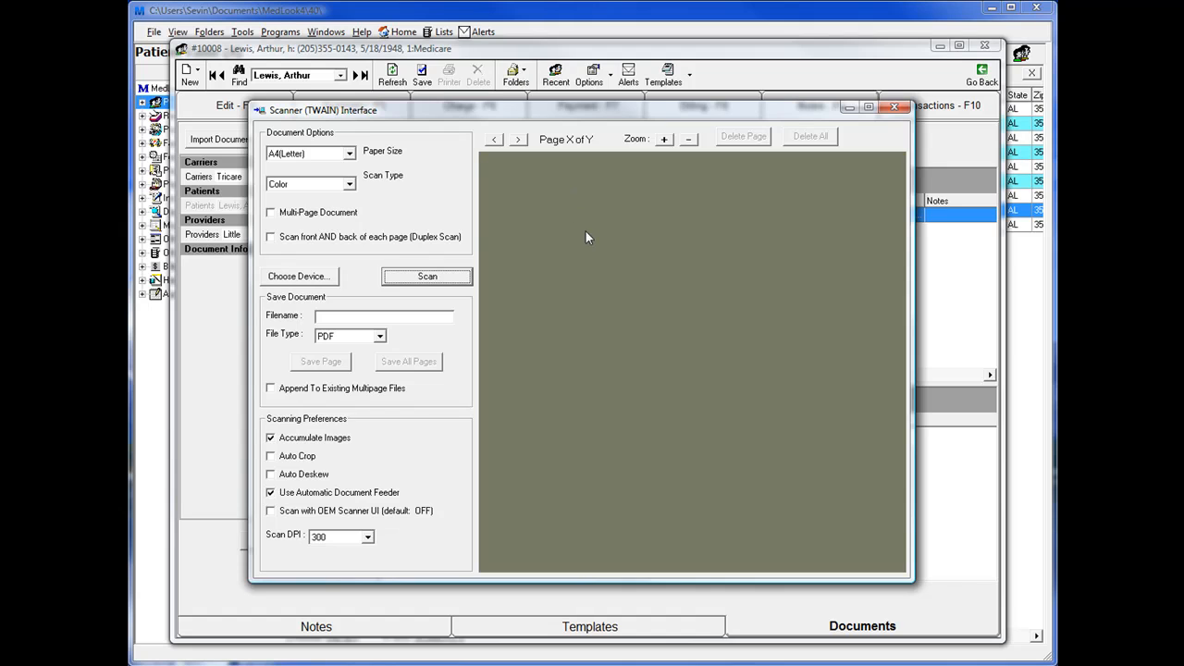
Step: Set the scan type to Color and select HP CLJ CM1312 Scan TWAIN 1.0 as the scanning source
click(351, 186)
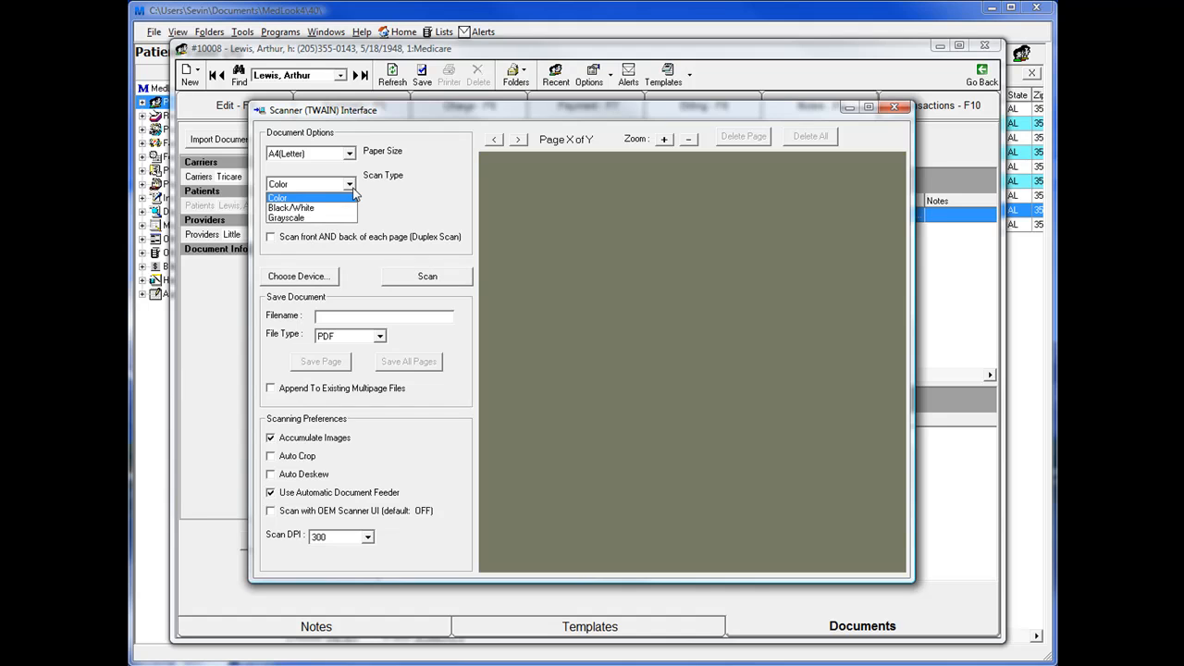
click(313, 198)
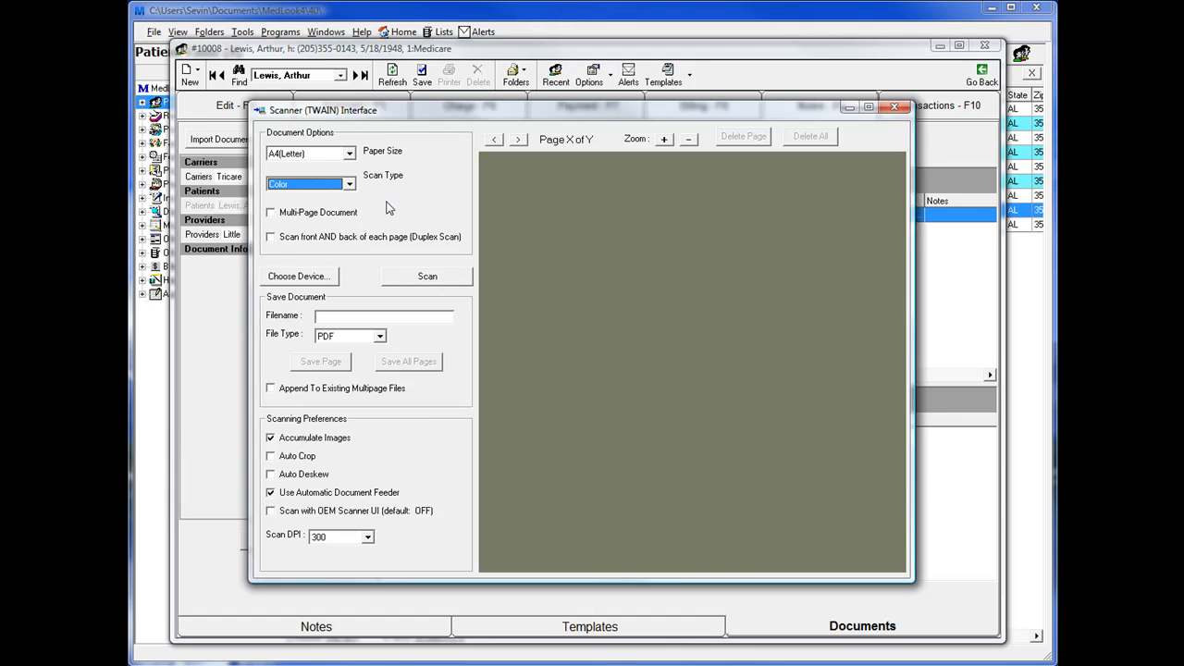
click(322, 281)
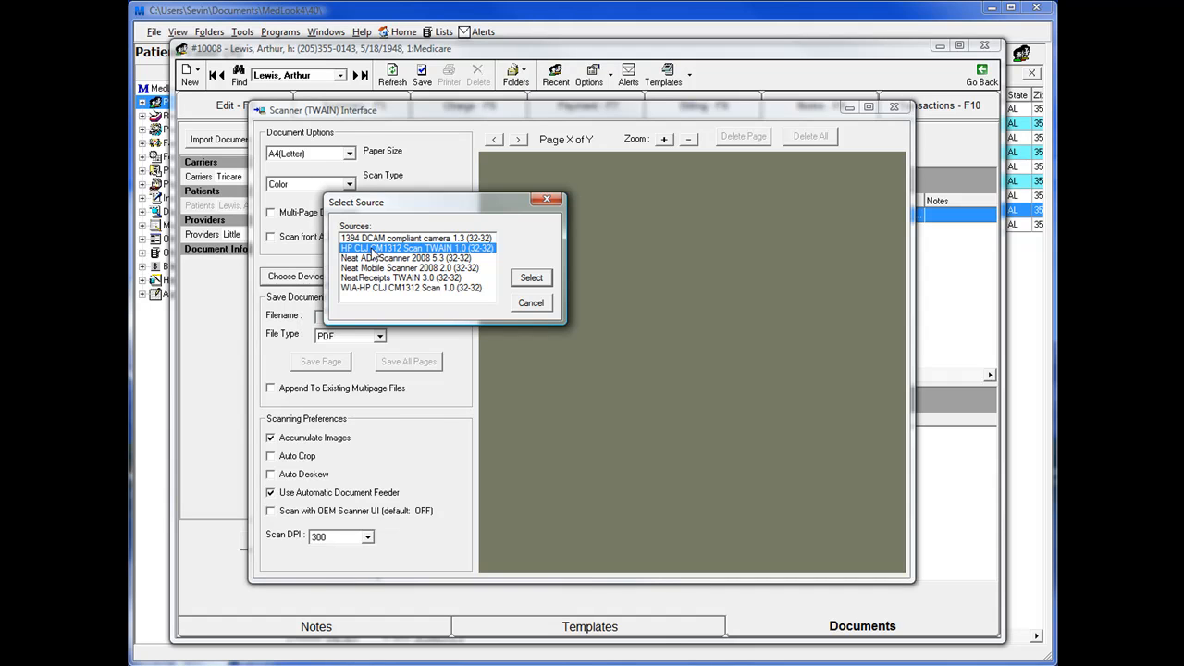
click(528, 281)
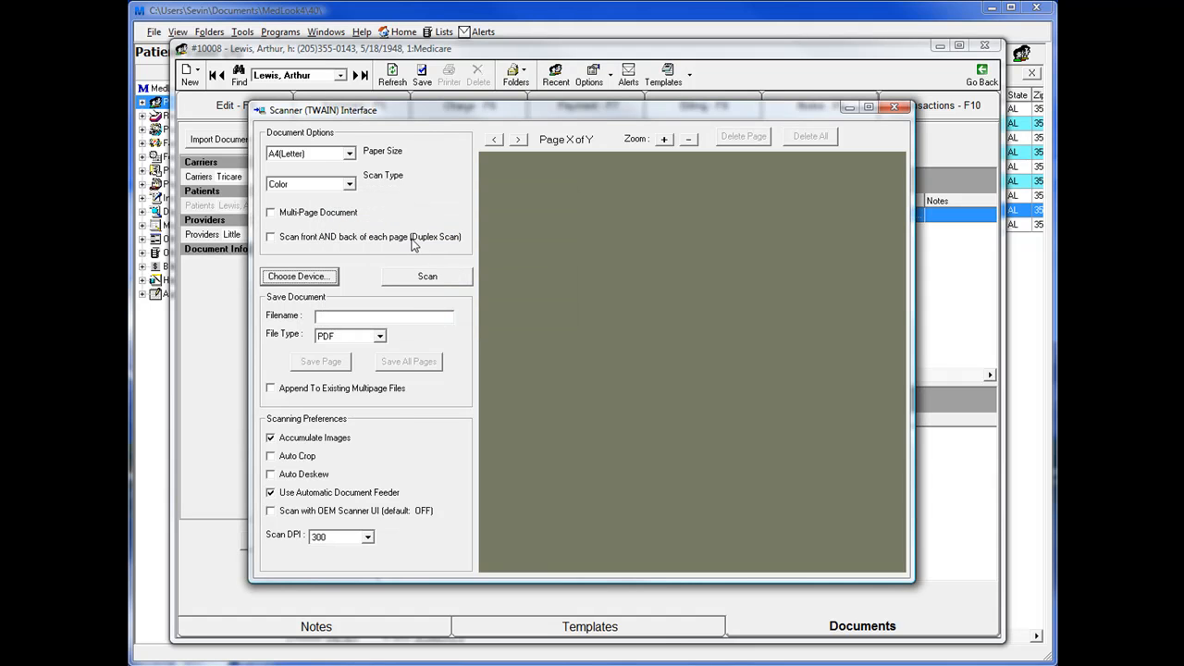
Step: Enter Cms1500 as the scan's filename, scan the page and reduce the preview to show most of the form
click(356, 318)
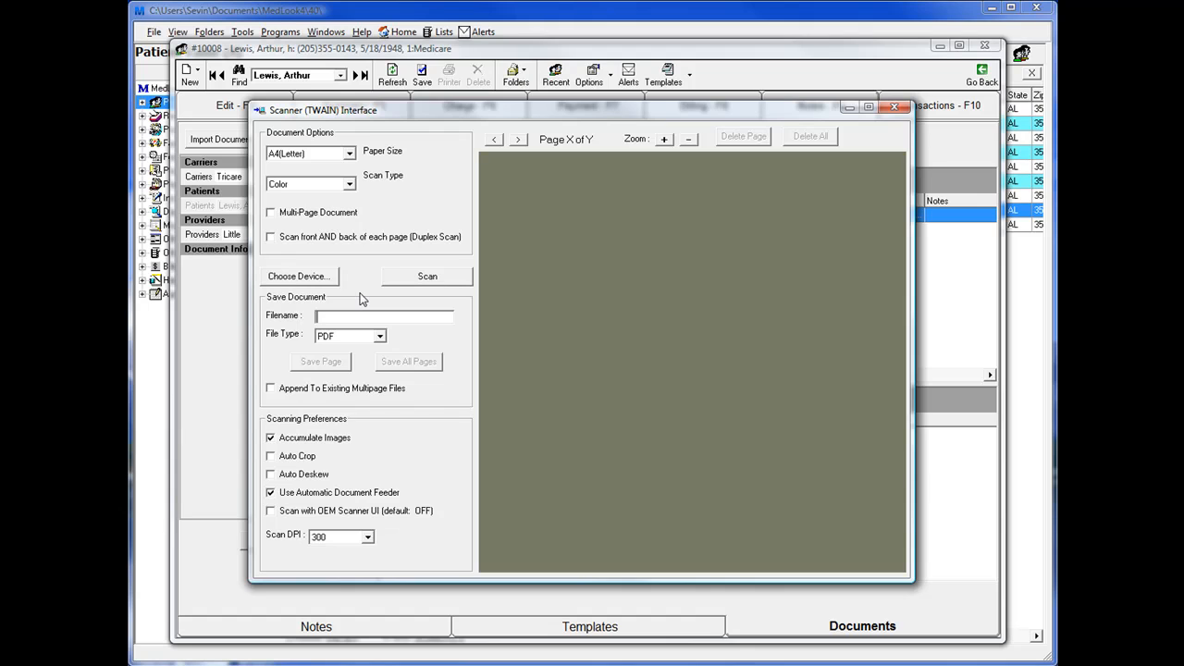
text(Cms1500)
click(429, 278)
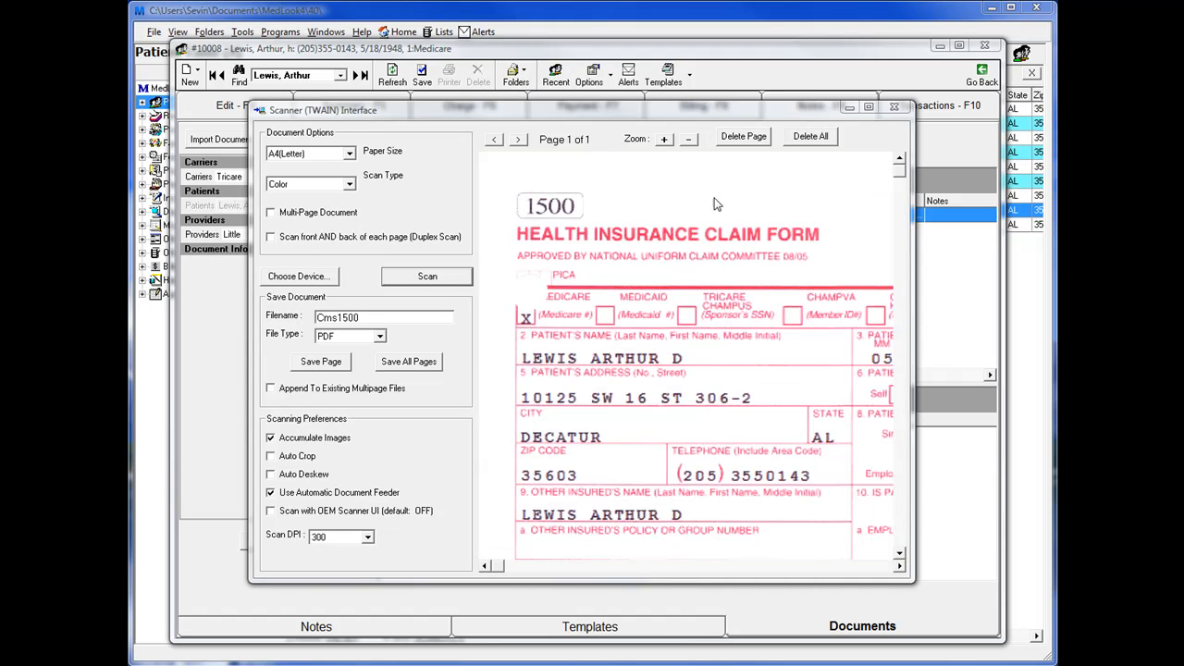
click(690, 140)
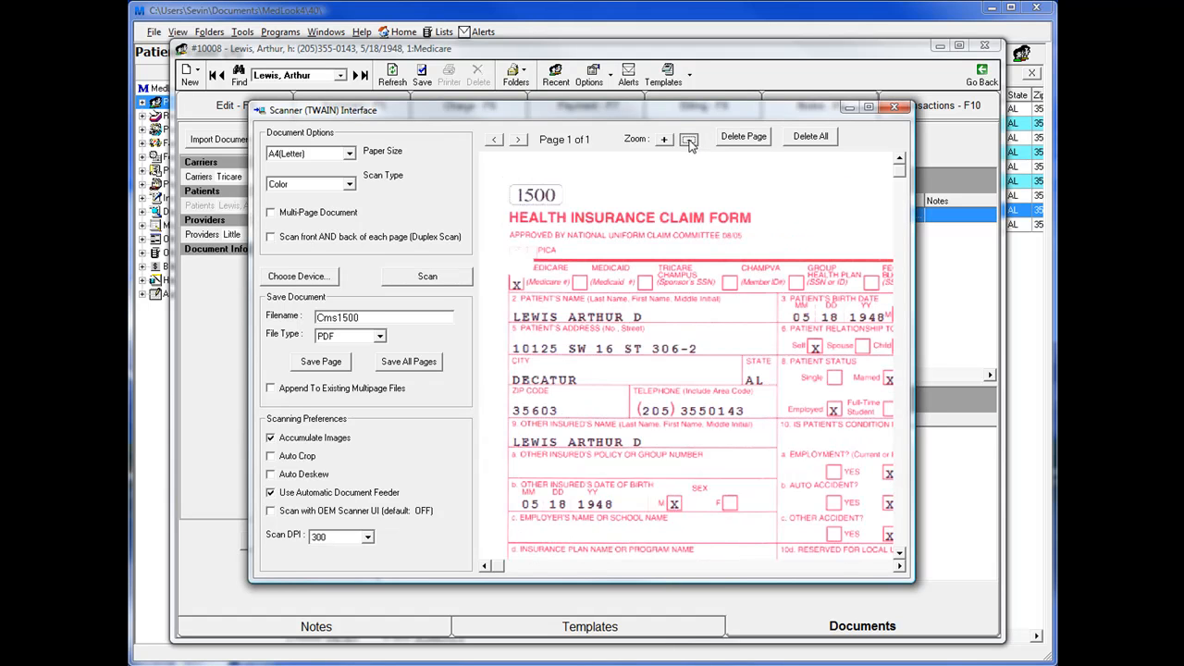
click(690, 139)
click(689, 140)
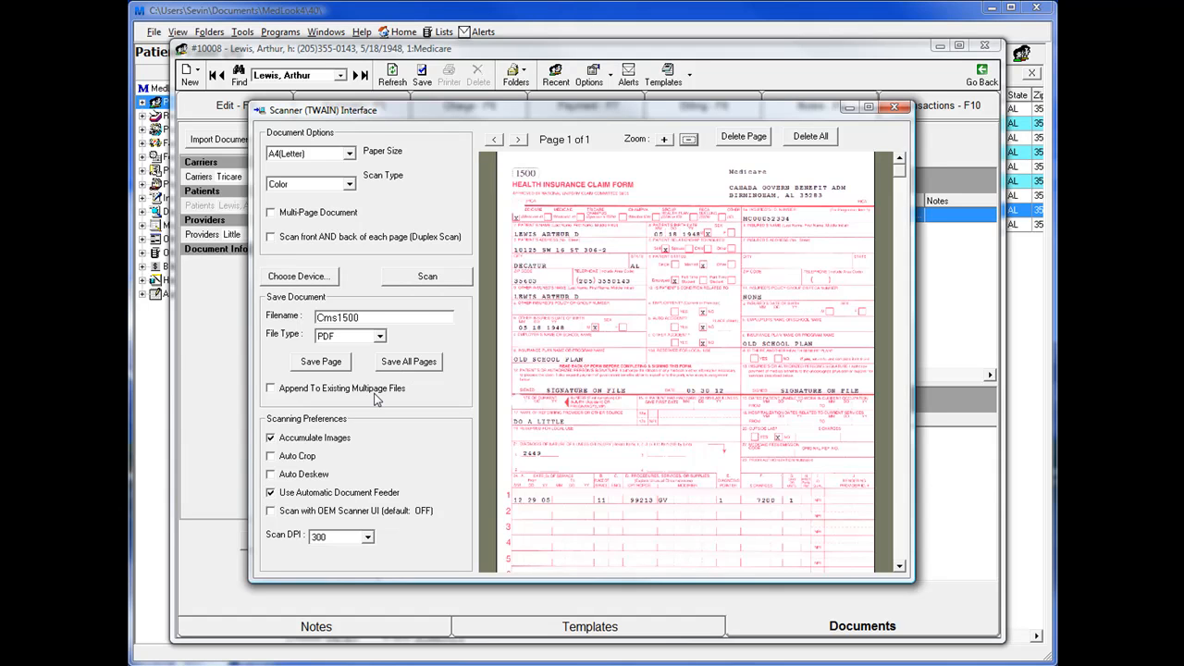
Step: Save the scanned page as a PDF under the filename Cms1500 and close the scanner interface
double_click(393, 317)
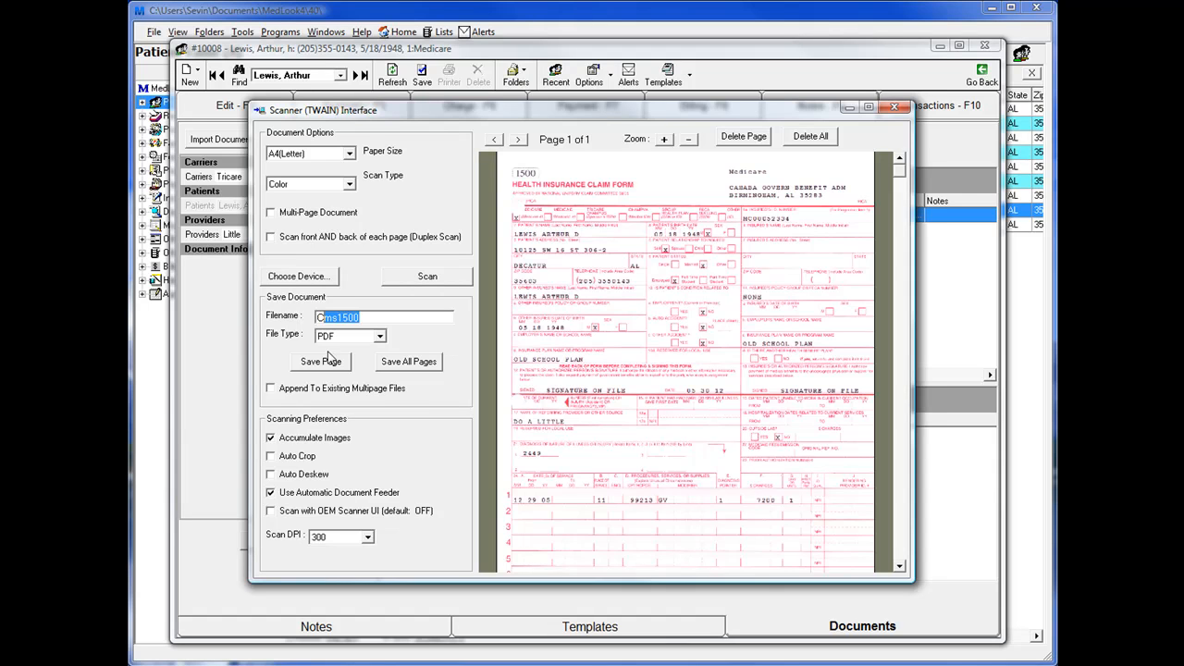
click(340, 317)
click(321, 362)
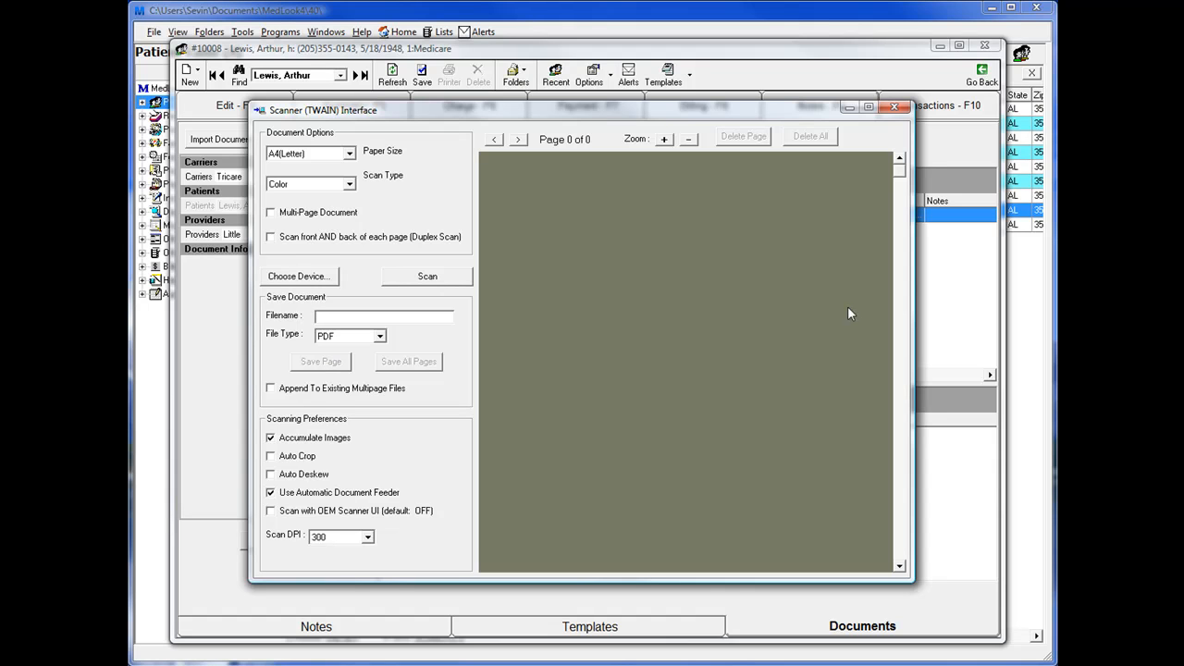
click(894, 107)
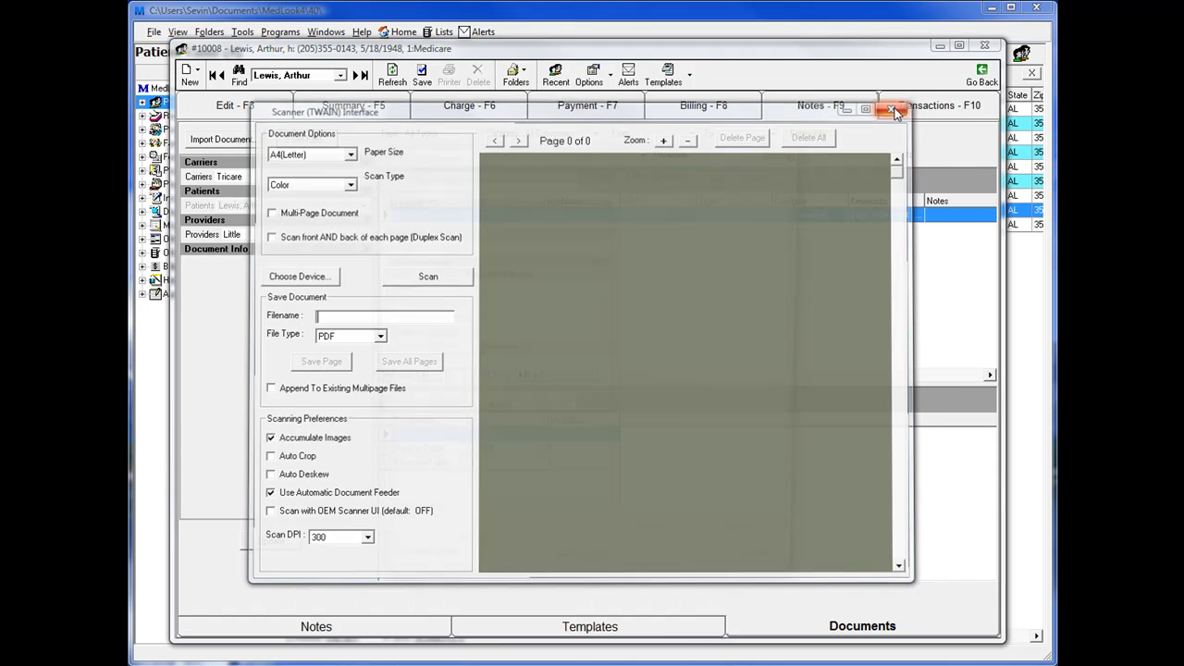
Step: Attach Cms1500.pdf from the MedLook4\40\Documents\Scans folder to the new document
drag(658, 159, 613, 148)
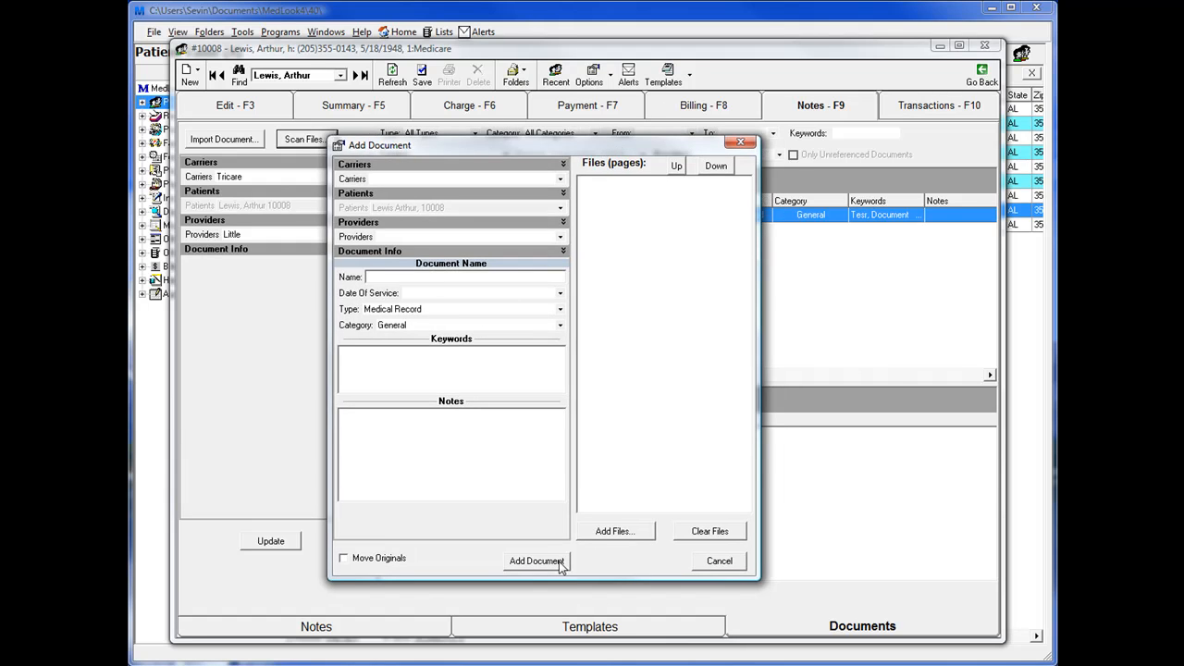
click(617, 530)
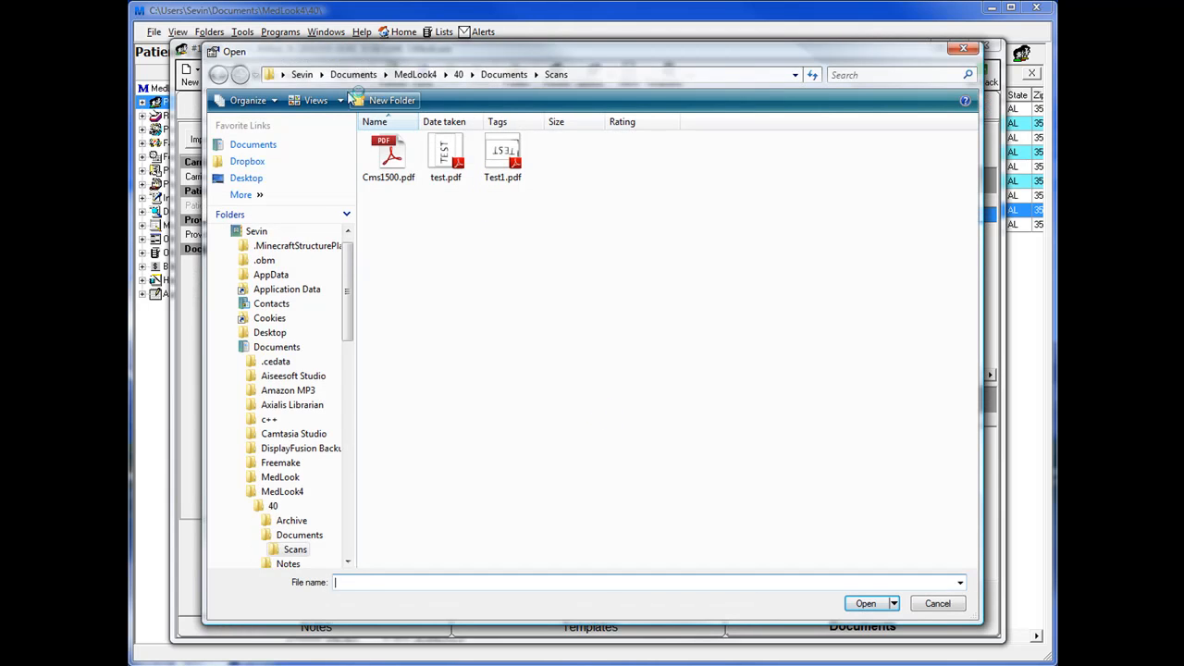
click(269, 146)
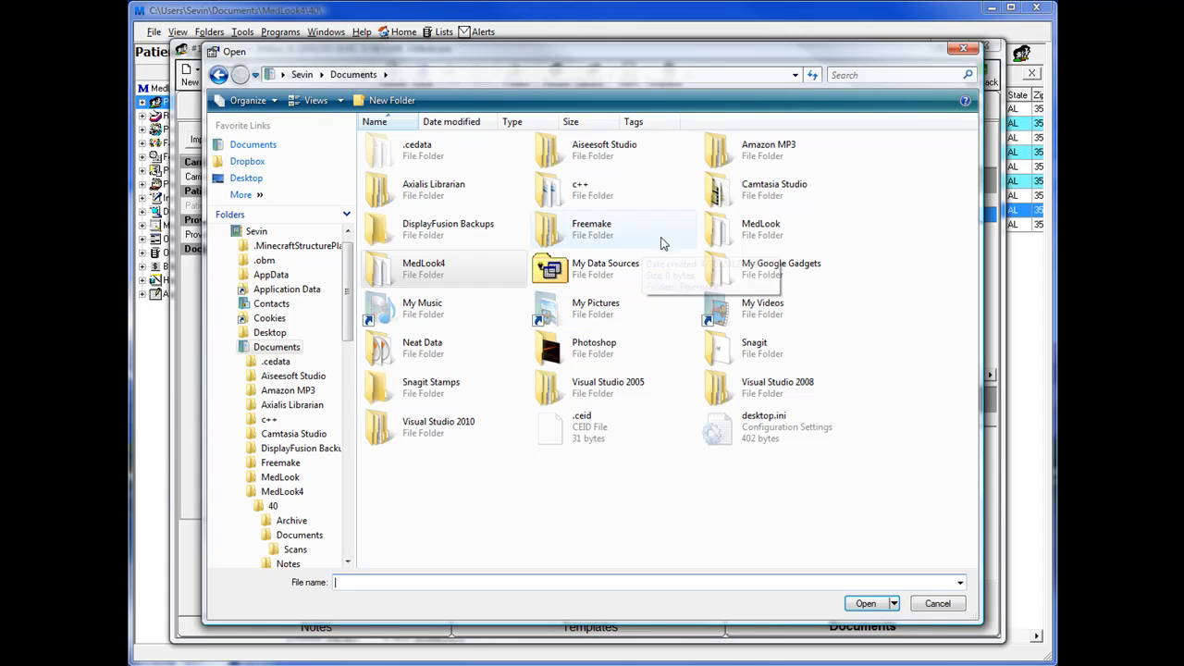
double_click(444, 267)
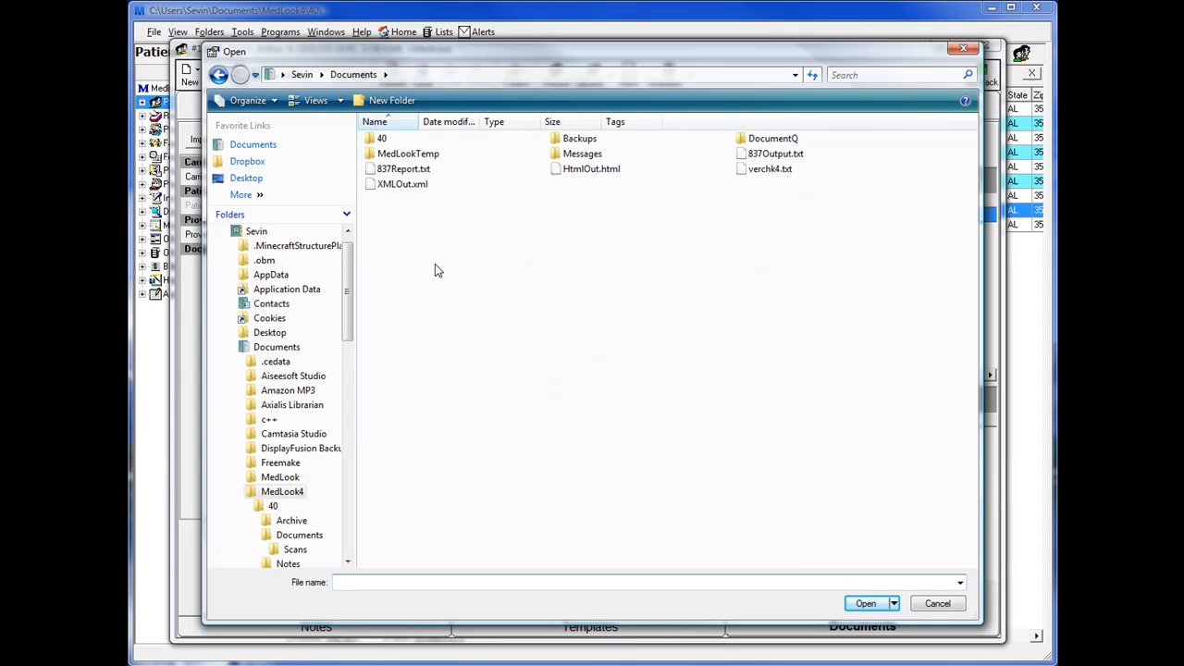
double_click(381, 137)
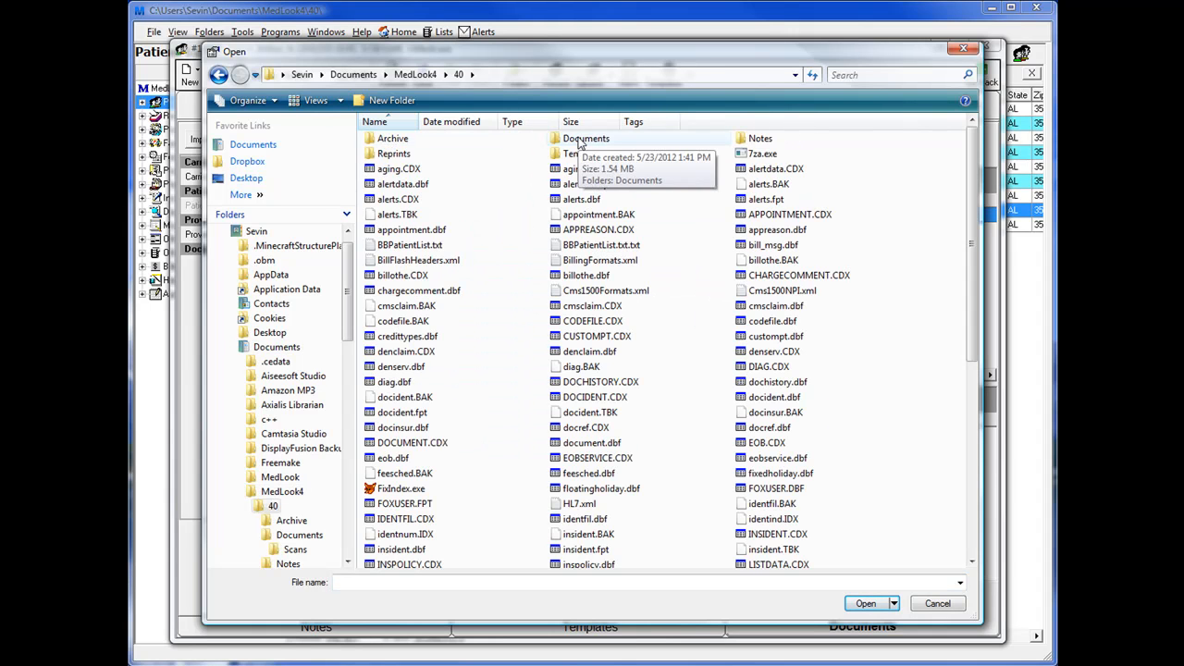
double_click(564, 139)
double_click(389, 138)
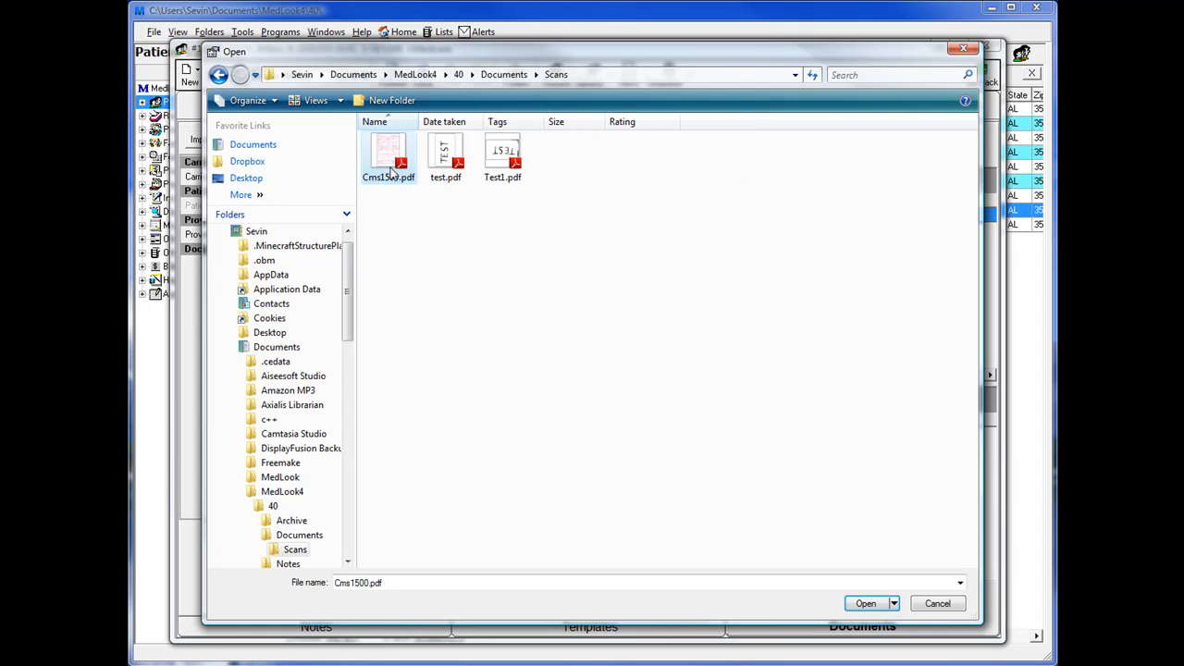
double_click(391, 166)
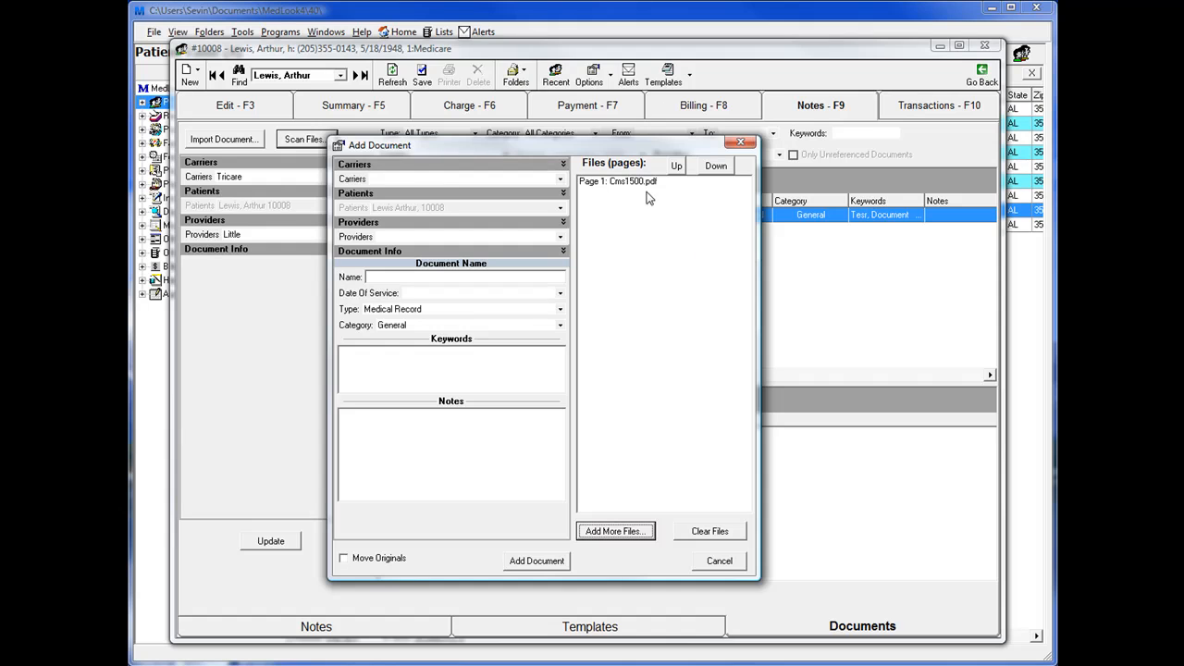
Step: Name the document Cms1500, enter the keywords "cms, 1500" and add it to the patient's record
click(427, 278)
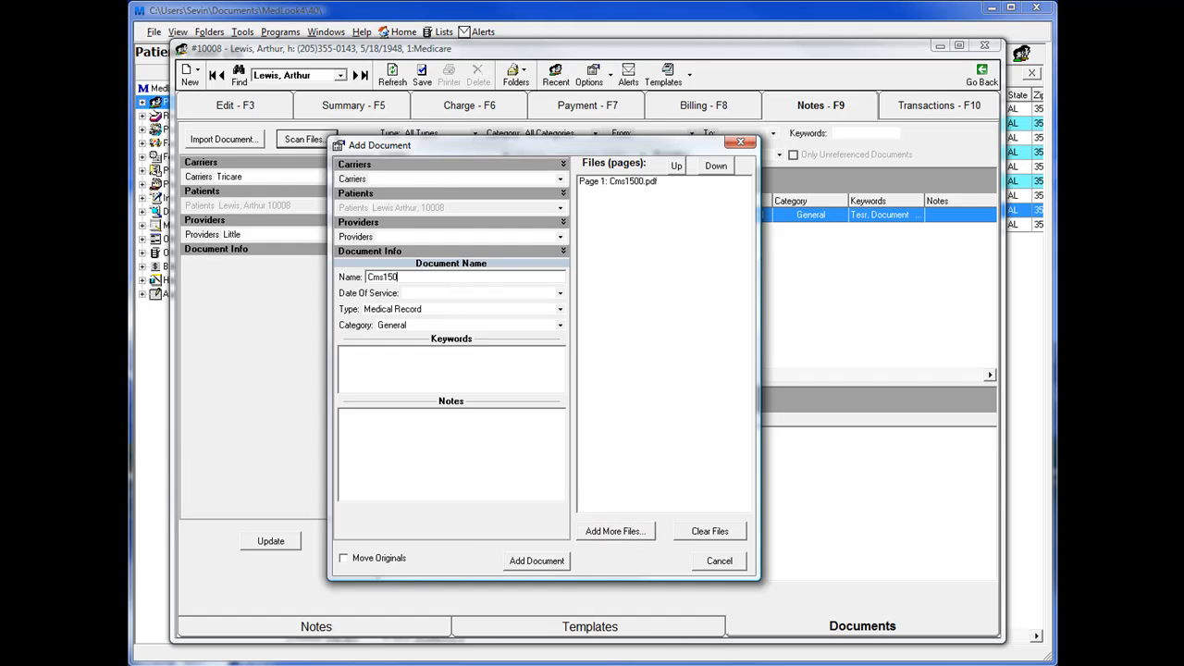
click(423, 378)
text(cms, 1500)
click(559, 563)
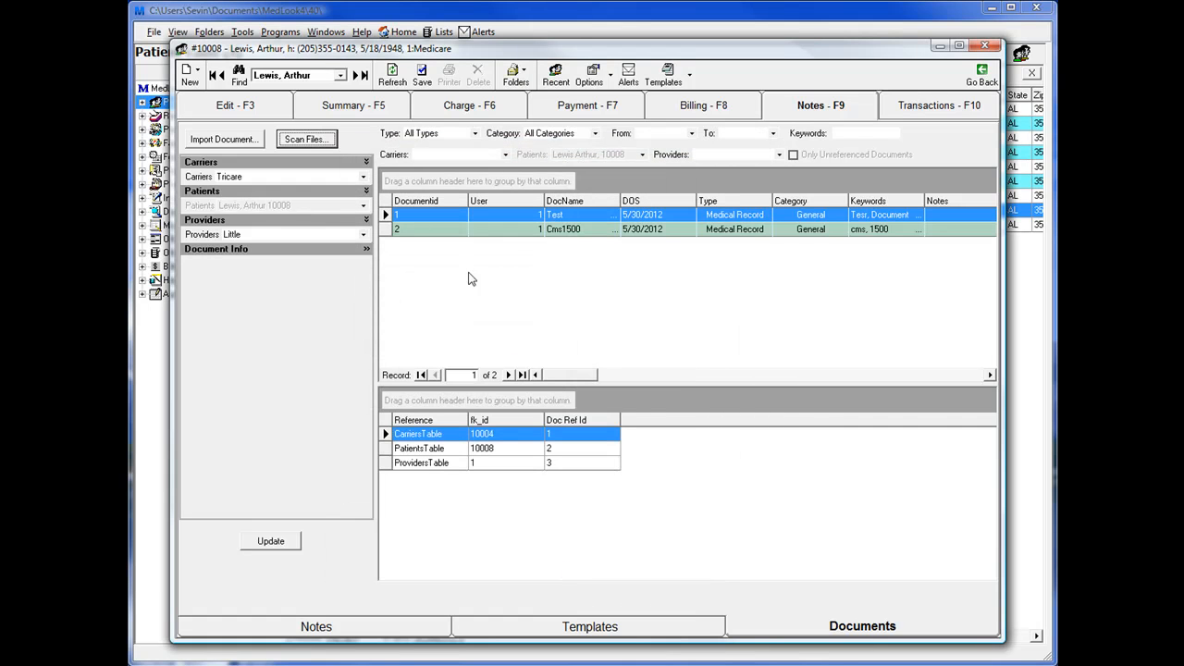
Step: Examine the type, category and date range filter options available for the documents list
click(439, 227)
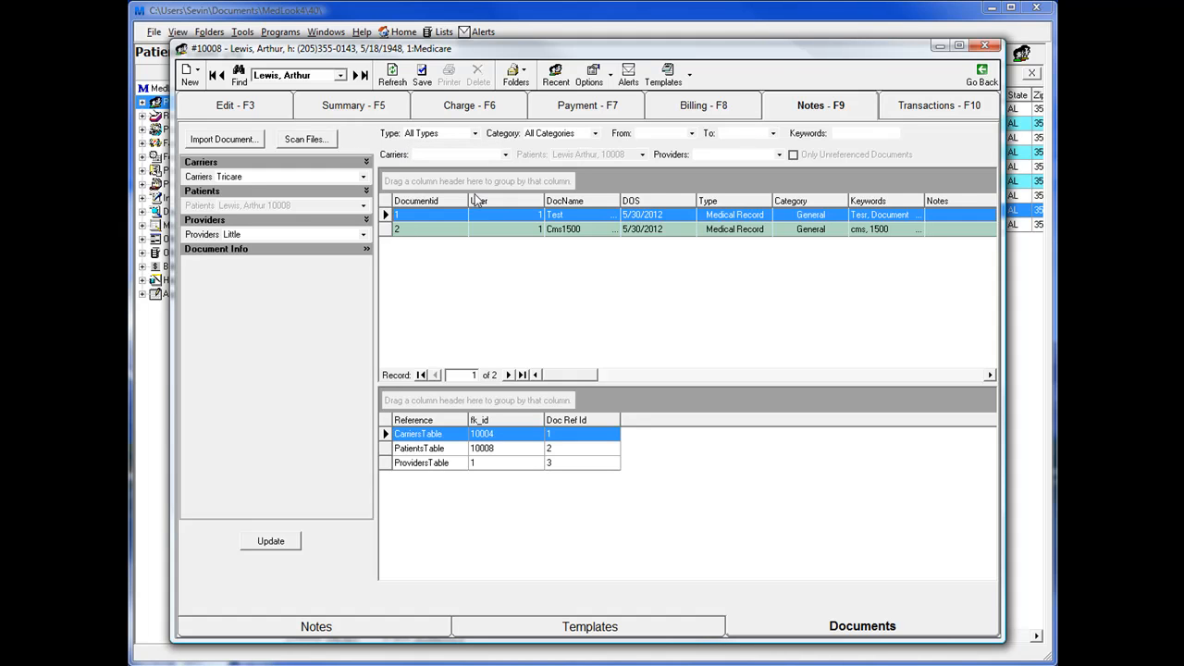
click(473, 135)
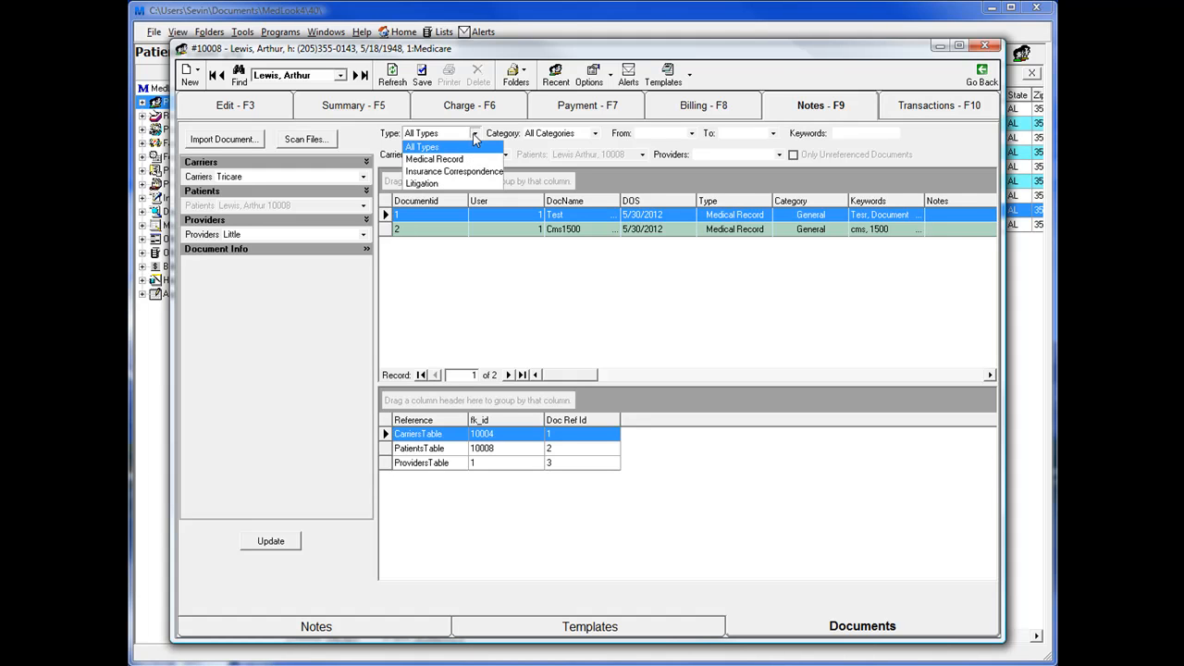
click(473, 135)
click(595, 135)
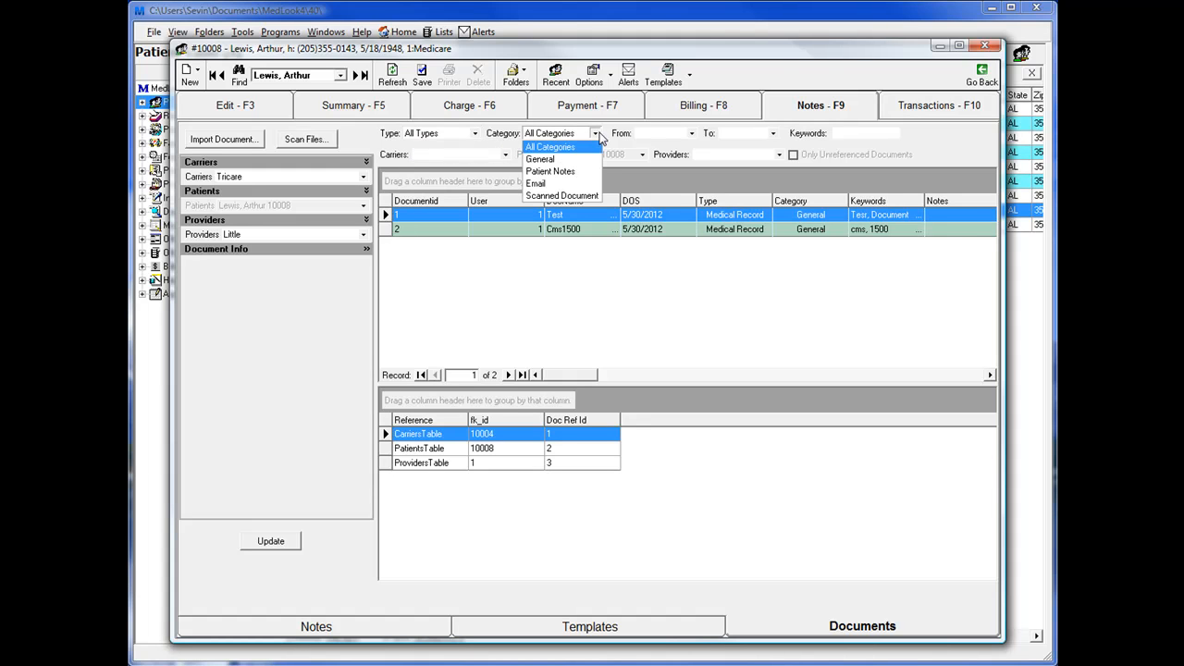
click(595, 137)
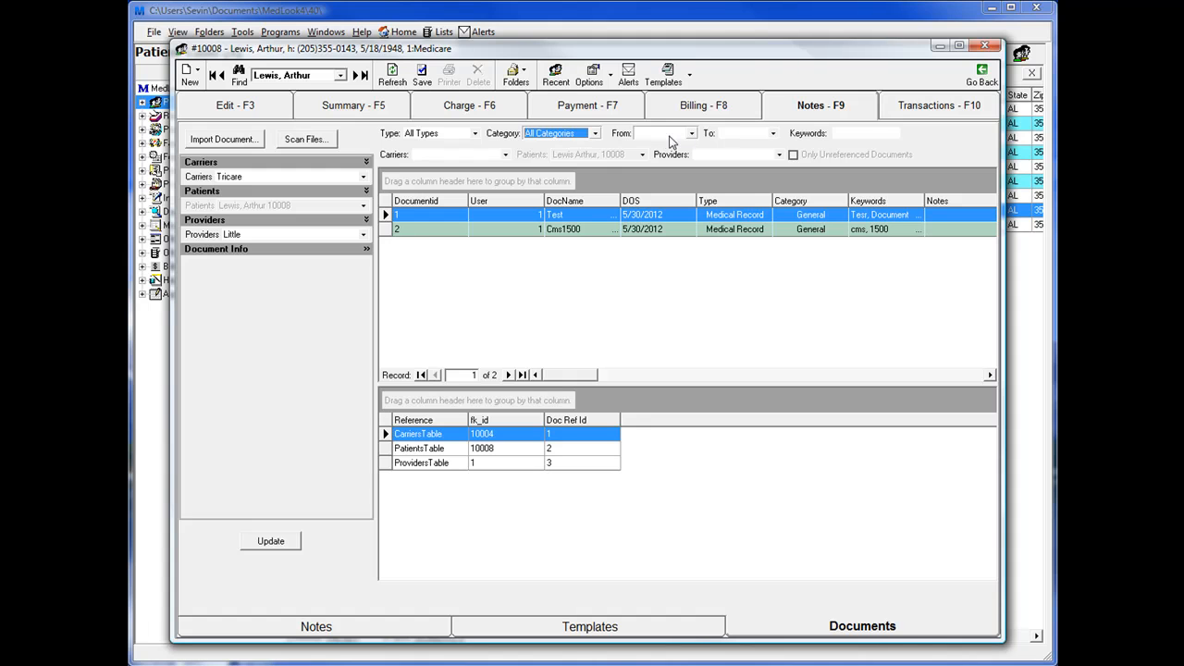
click(693, 134)
click(692, 134)
click(773, 134)
click(774, 134)
Step: Filter the documents list by the keyword "cms", and clear that filter again
click(876, 133)
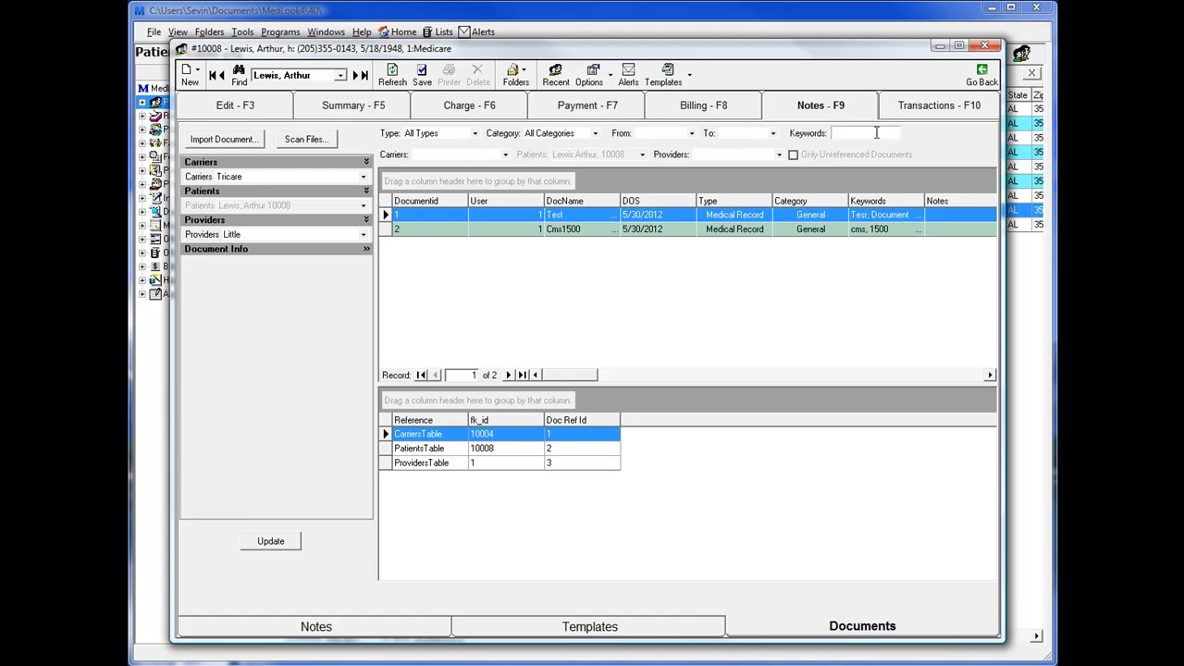
text(cms)
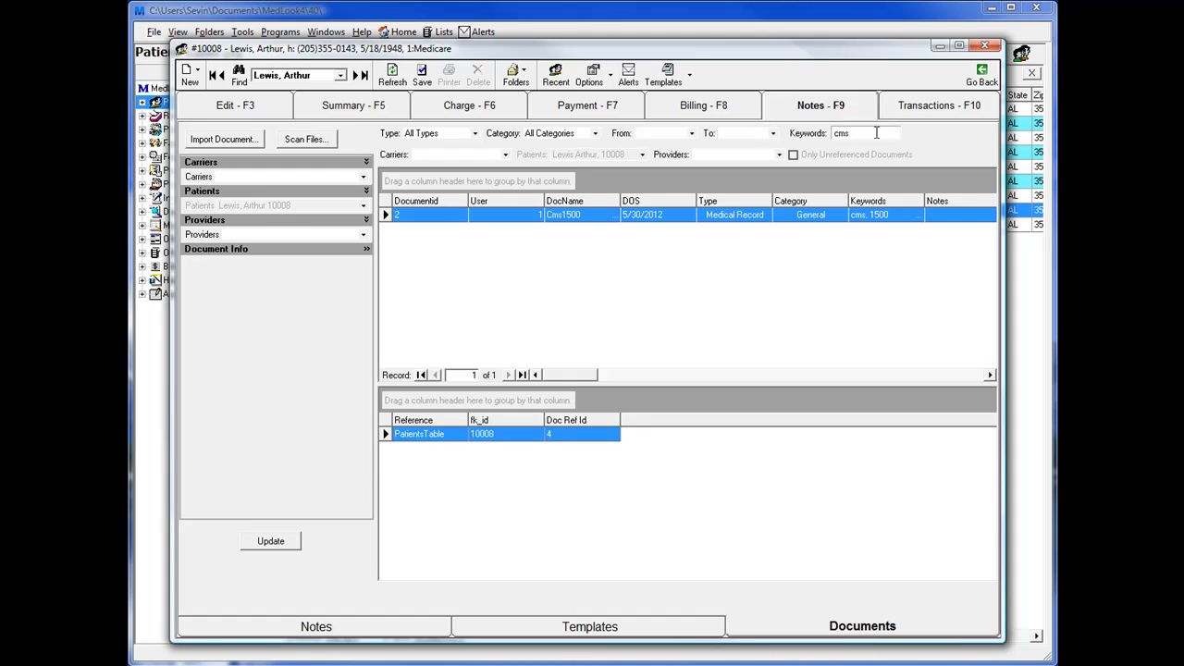
key(BackSpace)
key(BackSpace)
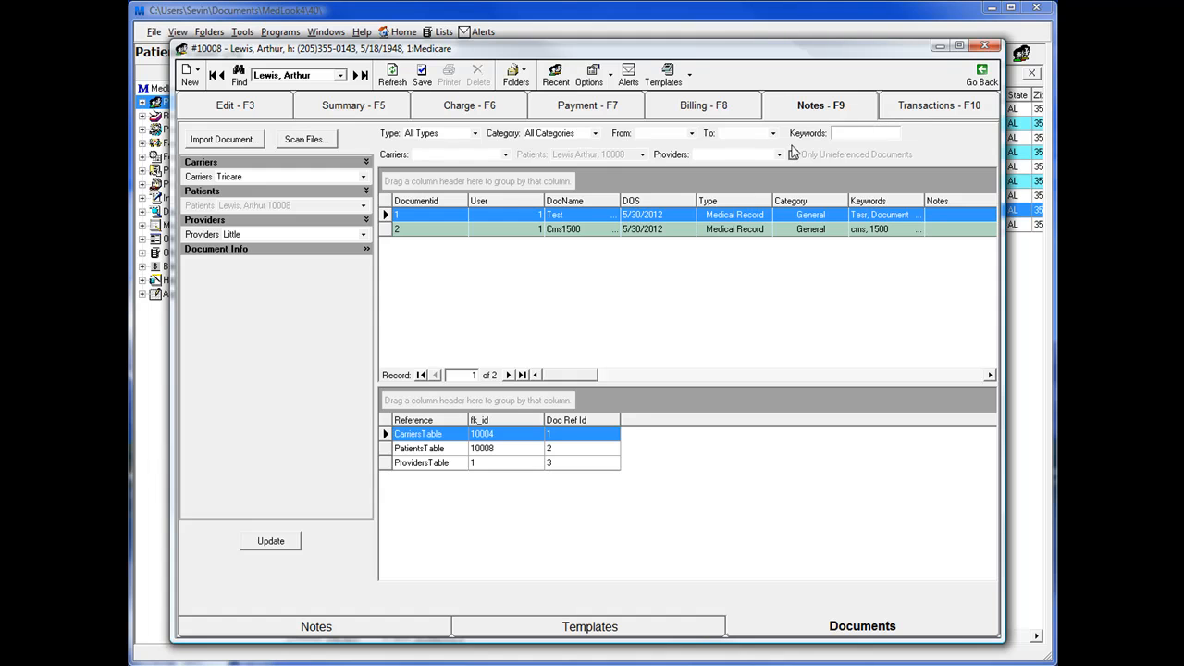
Step: Set the carrier filter of the documents list to Blue Cross/Blue Shield and reposition the patient window
click(506, 154)
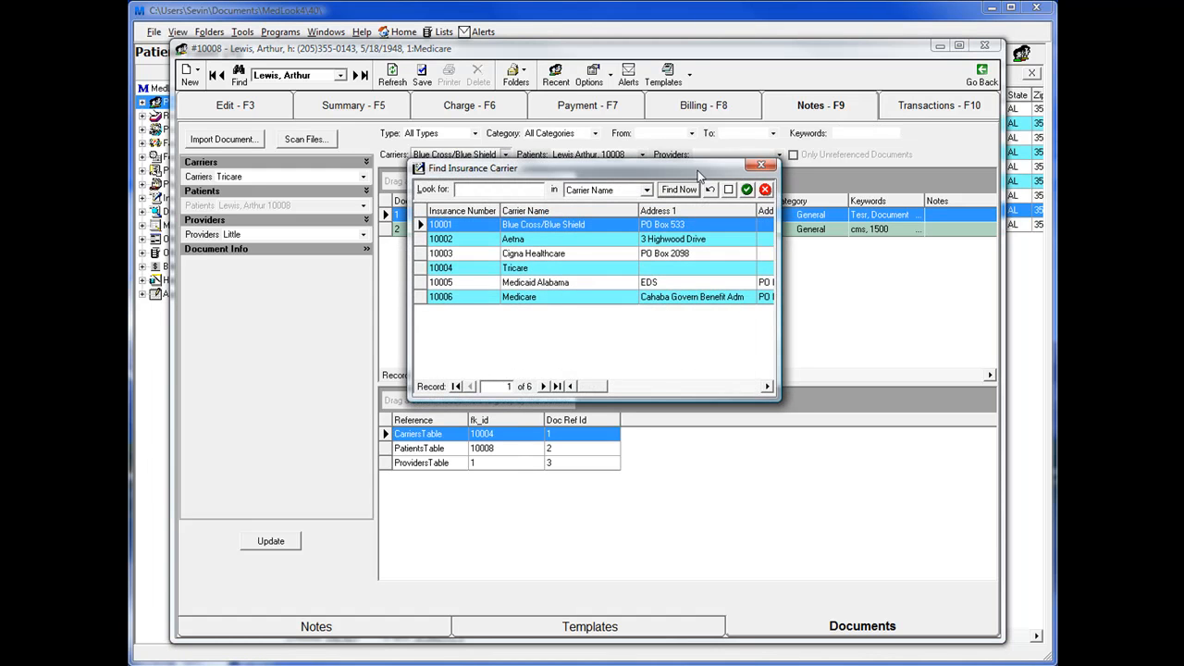
key(Return)
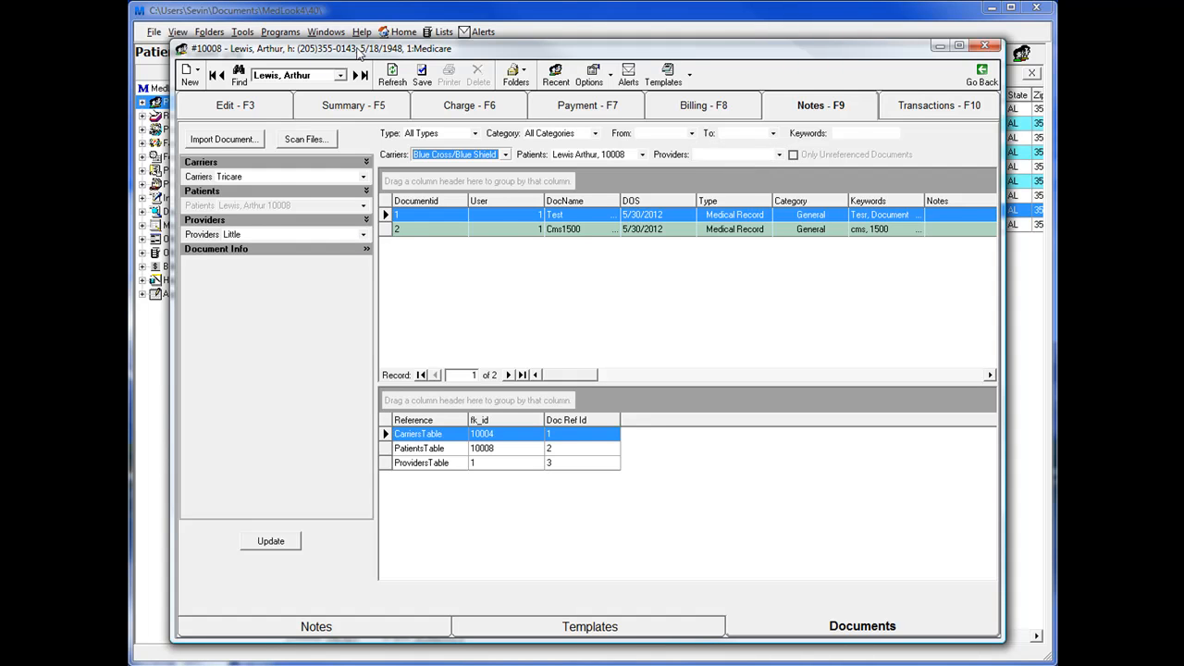
drag(361, 55, 343, 45)
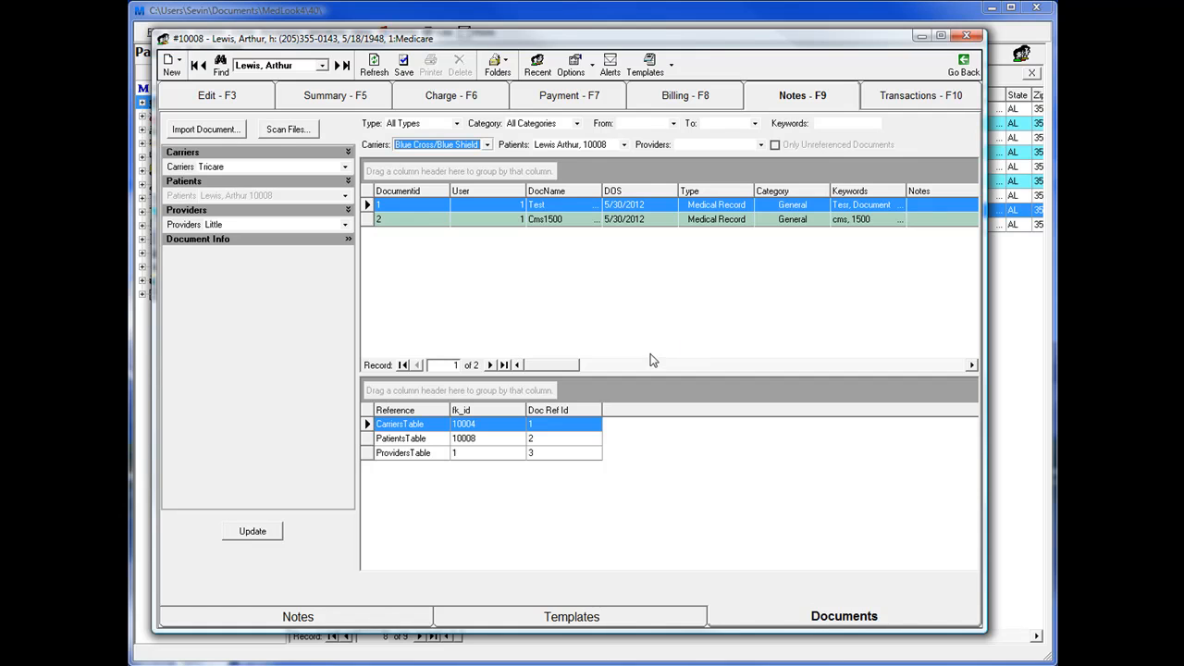